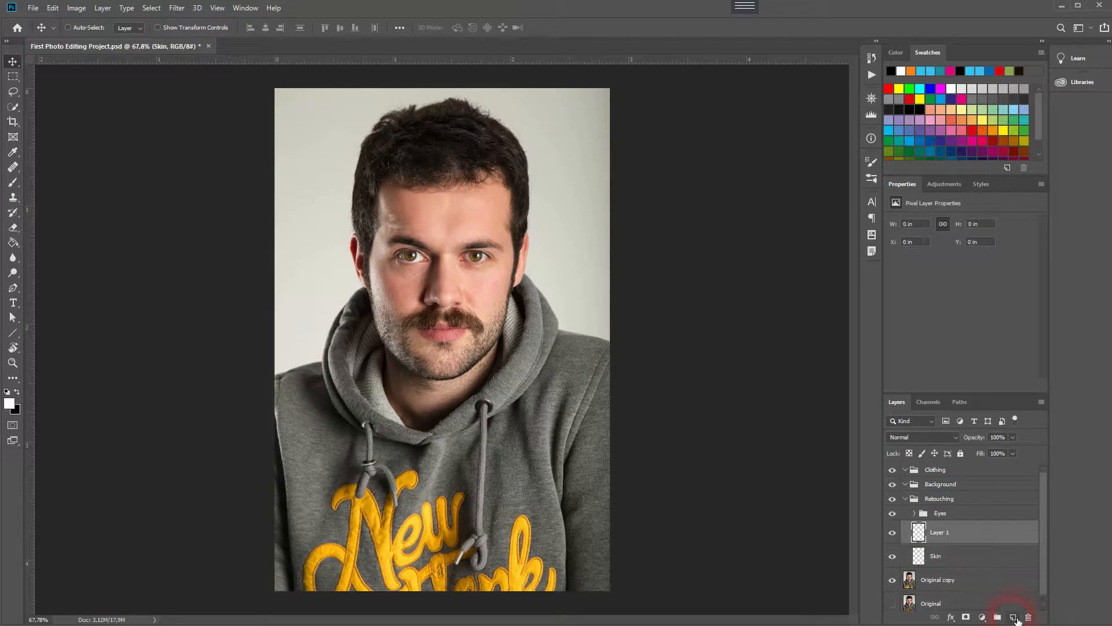
# Rename the new layer as Beard.
pyautogui.write('Beard')
pyautogui.press('Return')
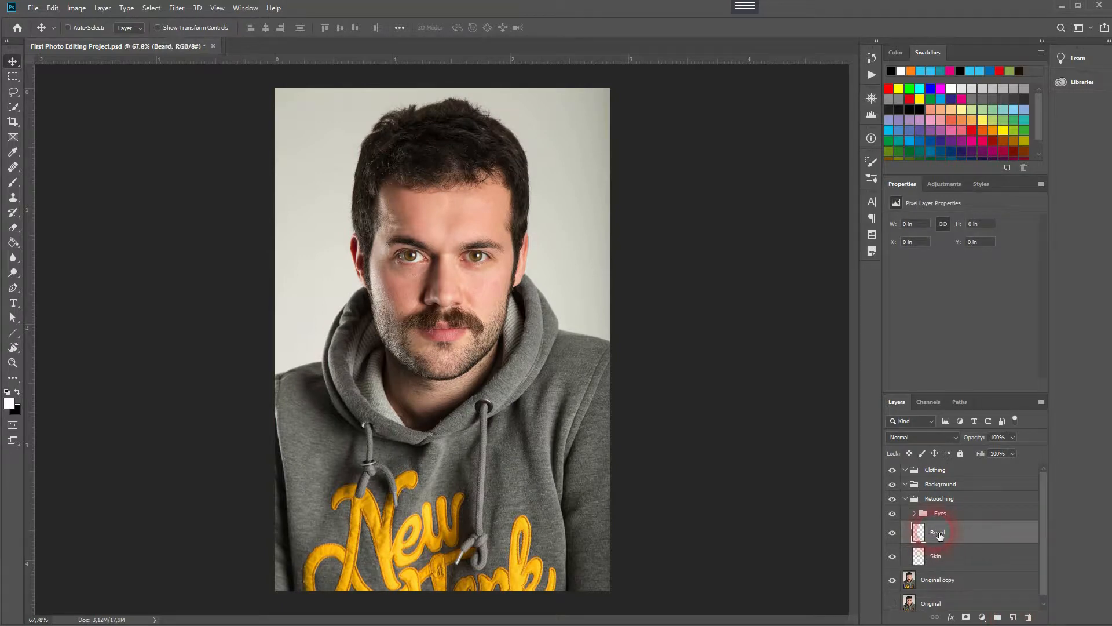
# Zoom in on the beard and touch up bare patches on the chin with the Spot Healing Brush.
pyautogui.scroll(5, 393, 285)
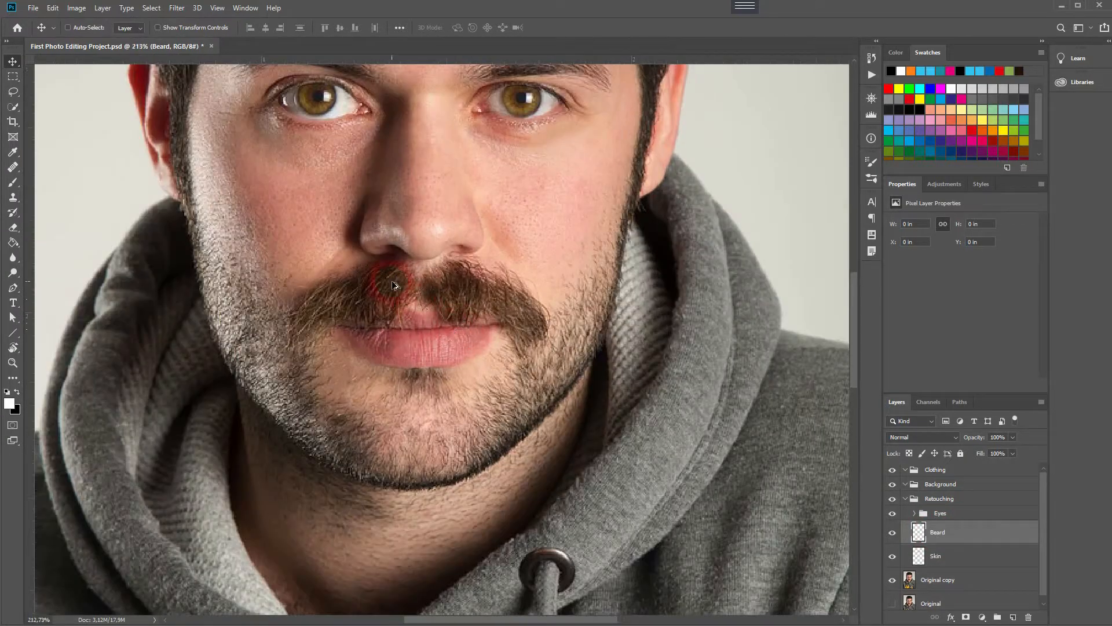
pyautogui.scroll(3, 392, 285)
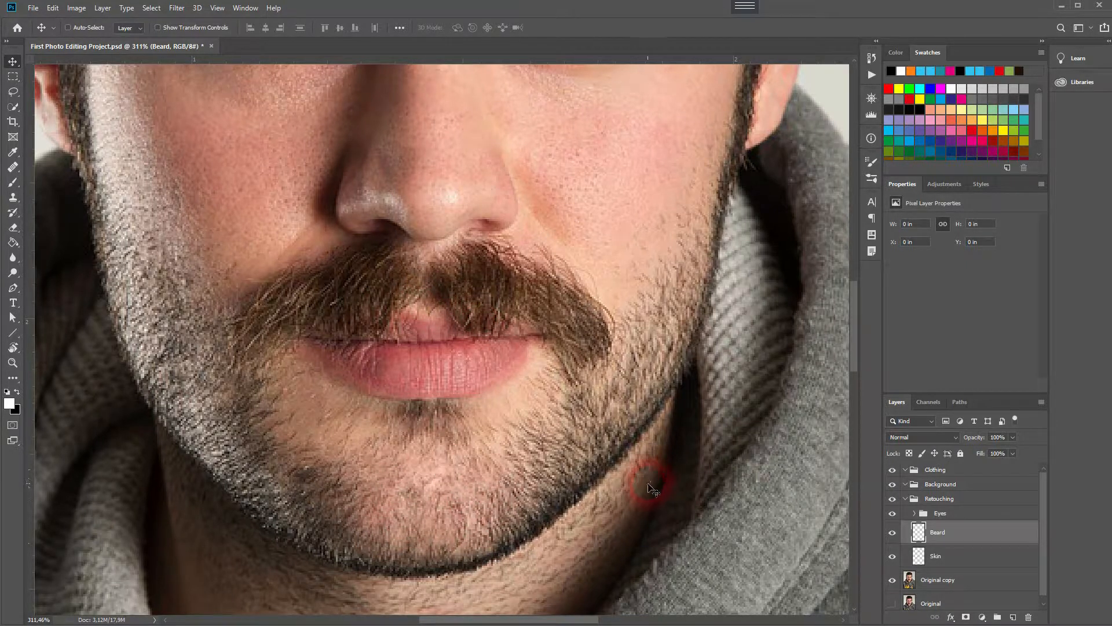
pyautogui.scroll(-2, 426, 408)
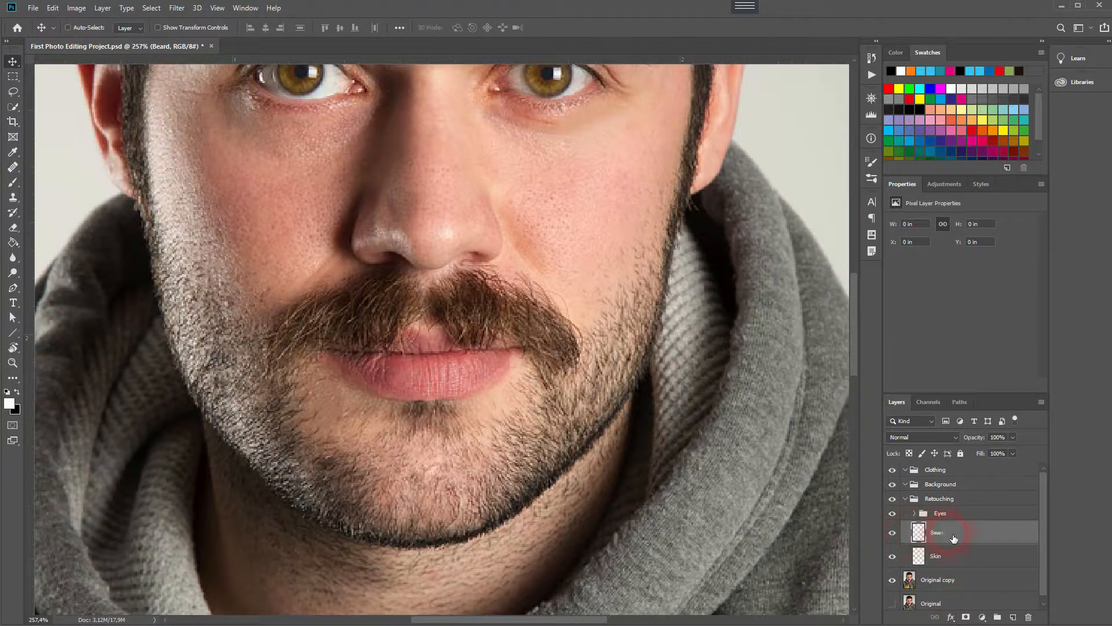
pyautogui.click(11, 167)
pyautogui.click(75, 167)
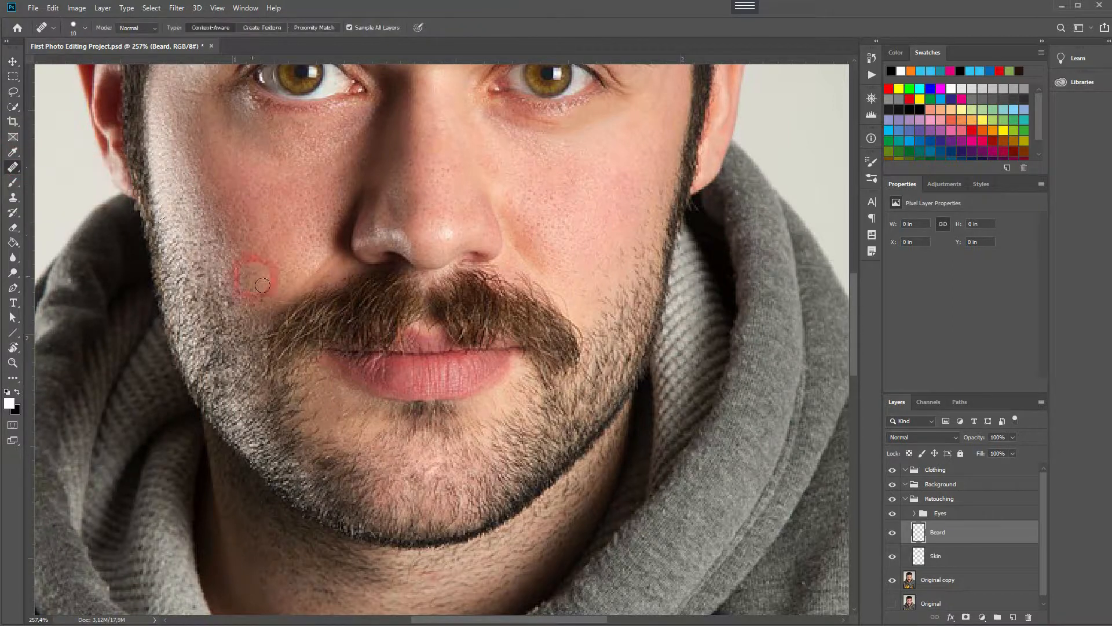
pyautogui.click(398, 494)
pyautogui.moveTo(396, 497); pyautogui.dragTo(385, 512)
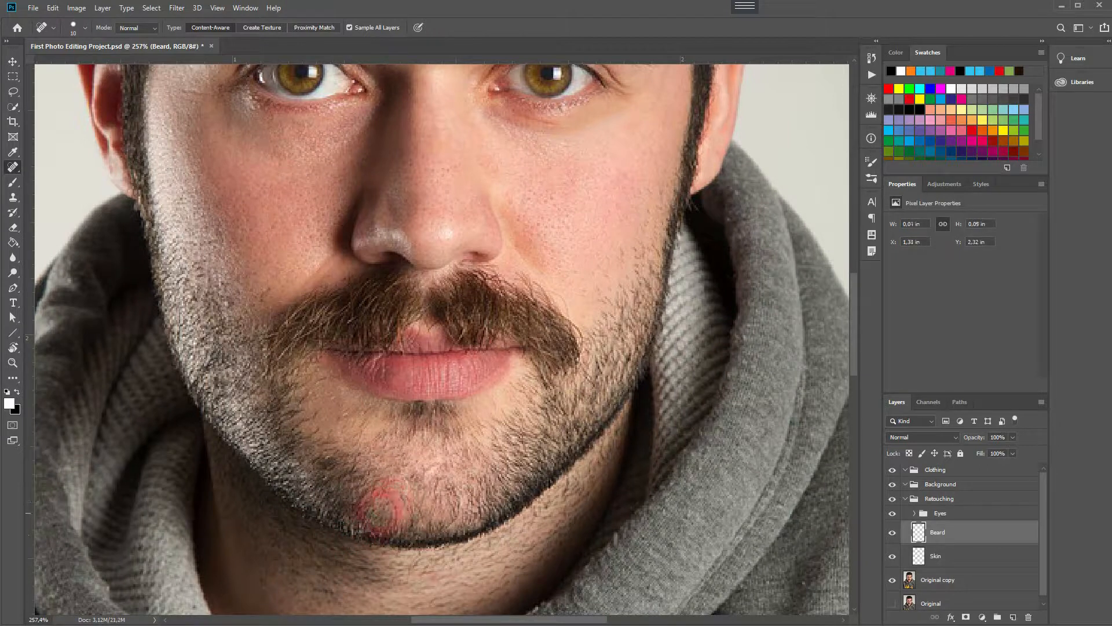
pyautogui.click(396, 485)
pyautogui.click(382, 494)
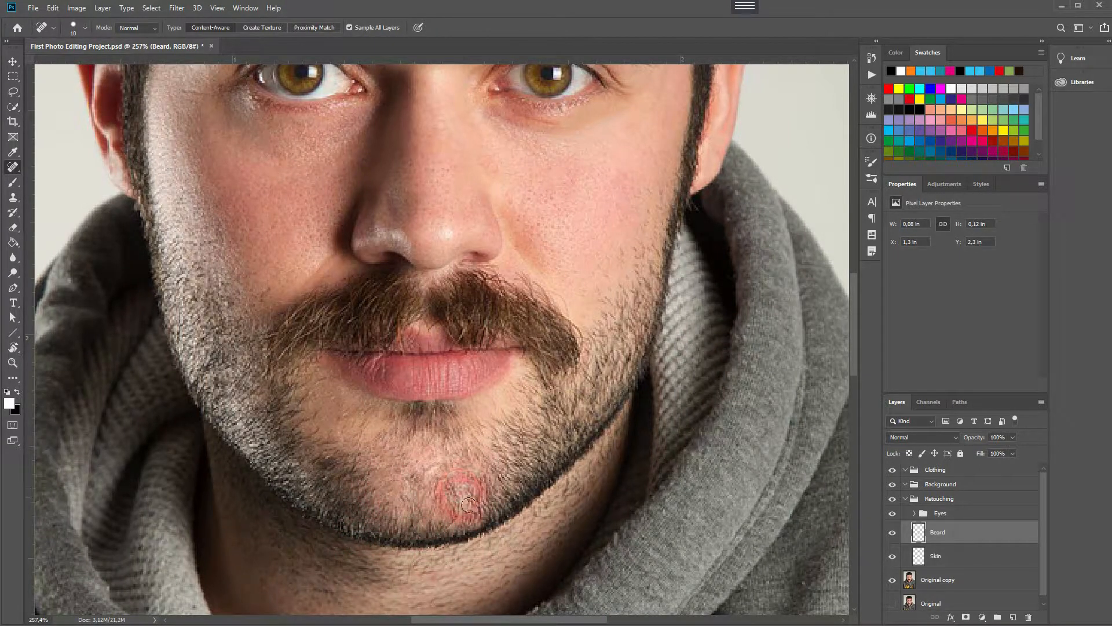
pyautogui.click(398, 464)
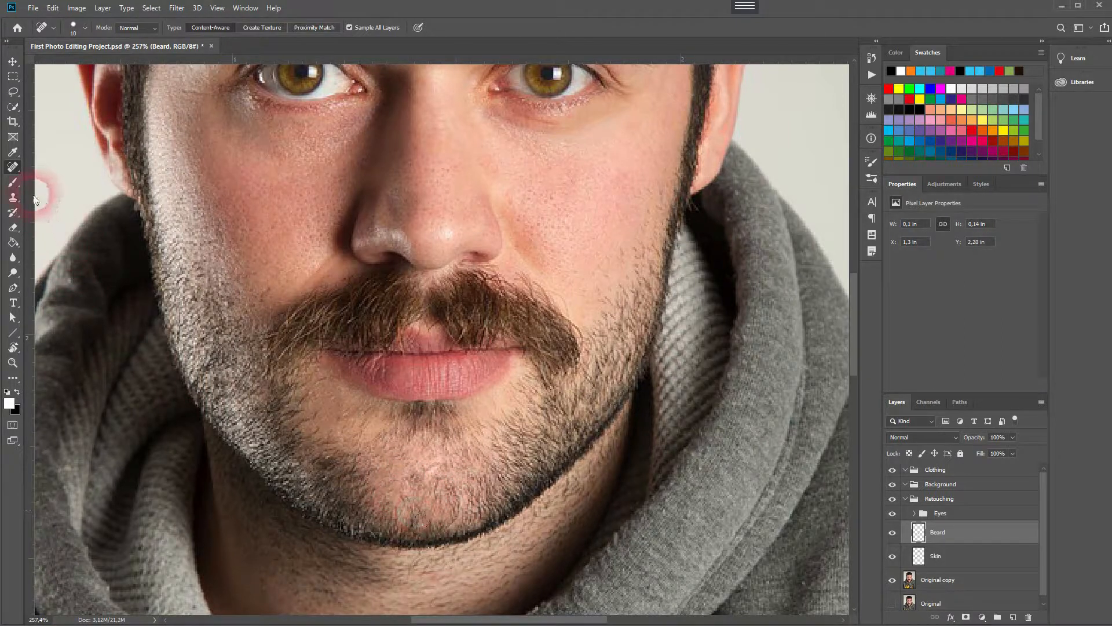
# Switch to the Healing Brush and sample beard texture to fill bare patches on the chin.
pyautogui.rightClick(13, 167)
pyautogui.click(64, 177)
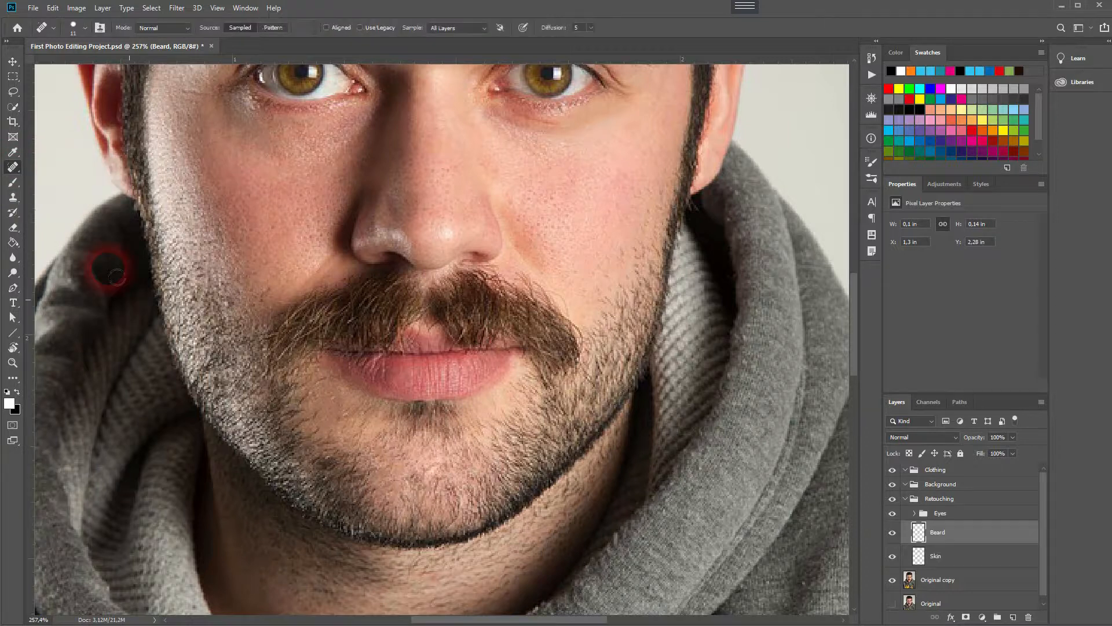
pyautogui.click(370, 479)
pyautogui.click(401, 496)
pyautogui.click(383, 498)
pyautogui.click(381, 495)
pyautogui.moveTo(389, 501)
pyautogui.mouseDown()
pyautogui.moveTo(400, 525)
pyautogui.moveTo(417, 525)
pyautogui.mouseUp()
pyautogui.click(398, 502)
pyautogui.click(397, 497)
pyautogui.keyDown('alt'); pyautogui.click(412, 547); pyautogui.keyUp('alt')
pyautogui.keyDown('alt'); pyautogui.click(395, 519); pyautogui.keyUp('alt')
pyautogui.click(383, 505)
pyautogui.click(395, 488)
pyautogui.click(402, 563)
pyautogui.click(397, 534)
pyautogui.click(343, 444)
pyautogui.click(414, 485)
pyautogui.keyDown('alt'); pyautogui.click(412, 436); pyautogui.keyUp('alt')
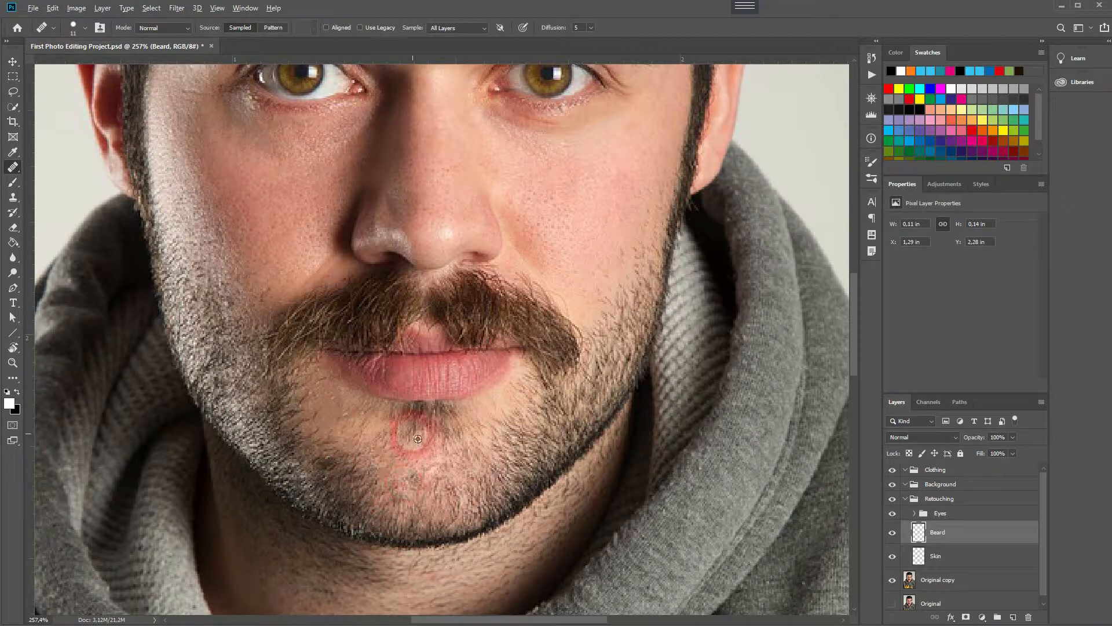
# Fill the bare spot just below the lower lip with sampled beard texture using the Healing Brush.
pyautogui.click(408, 428)
pyautogui.click(416, 447)
pyautogui.click(411, 427)
pyautogui.click(405, 439)
pyautogui.click(422, 432)
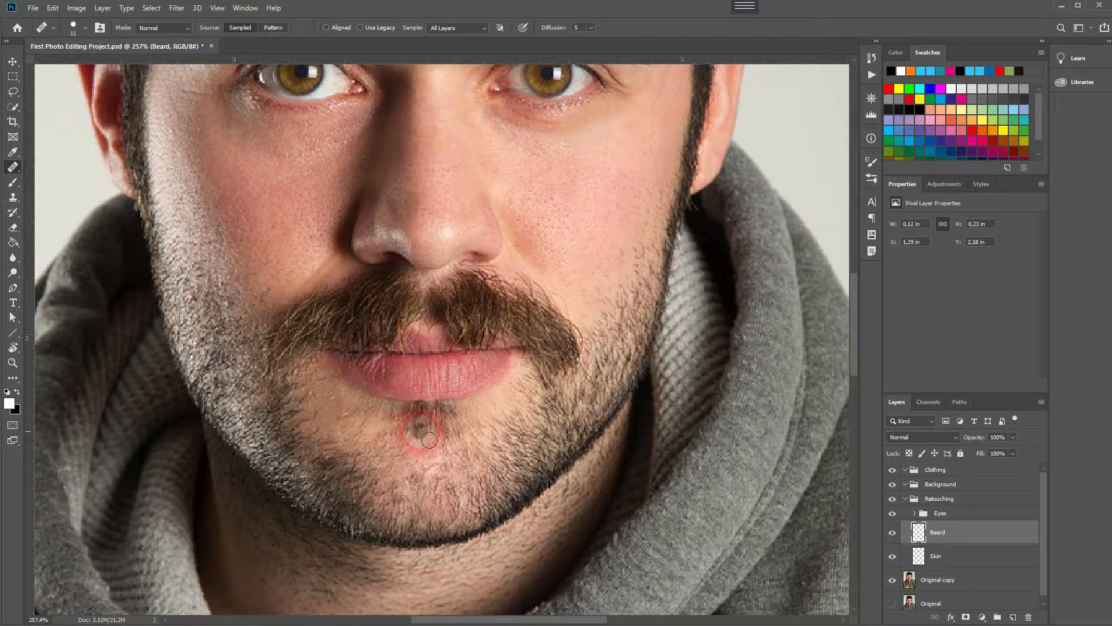
pyautogui.click(418, 437)
pyautogui.click(440, 433)
pyautogui.click(409, 414)
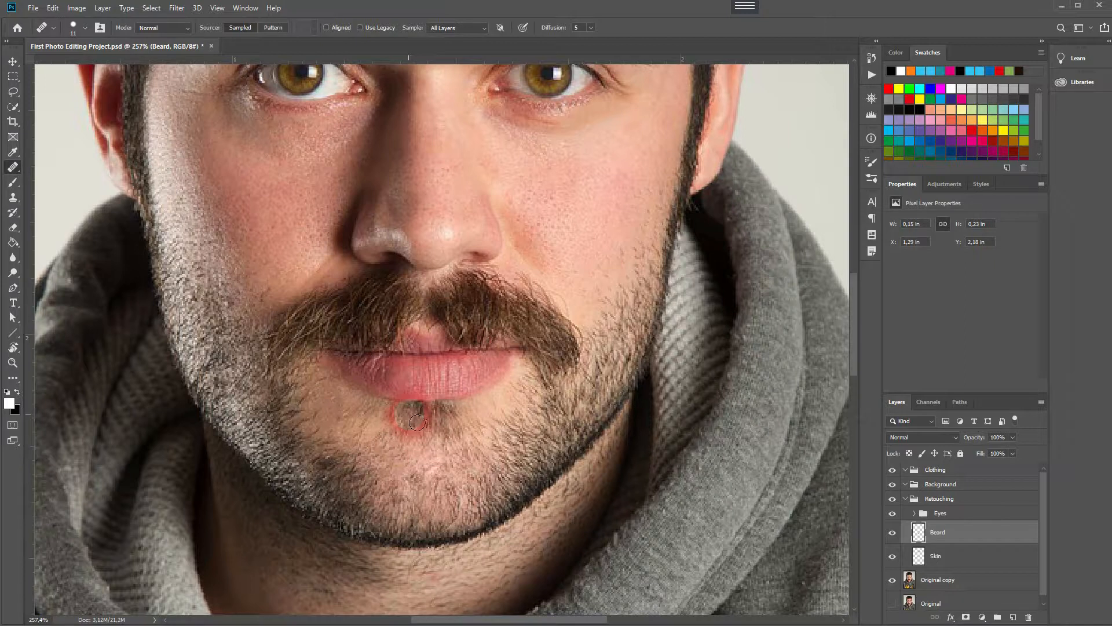
# Fill the bare patches along the chin's jawline with sampled beard texture.
pyautogui.click(448, 503)
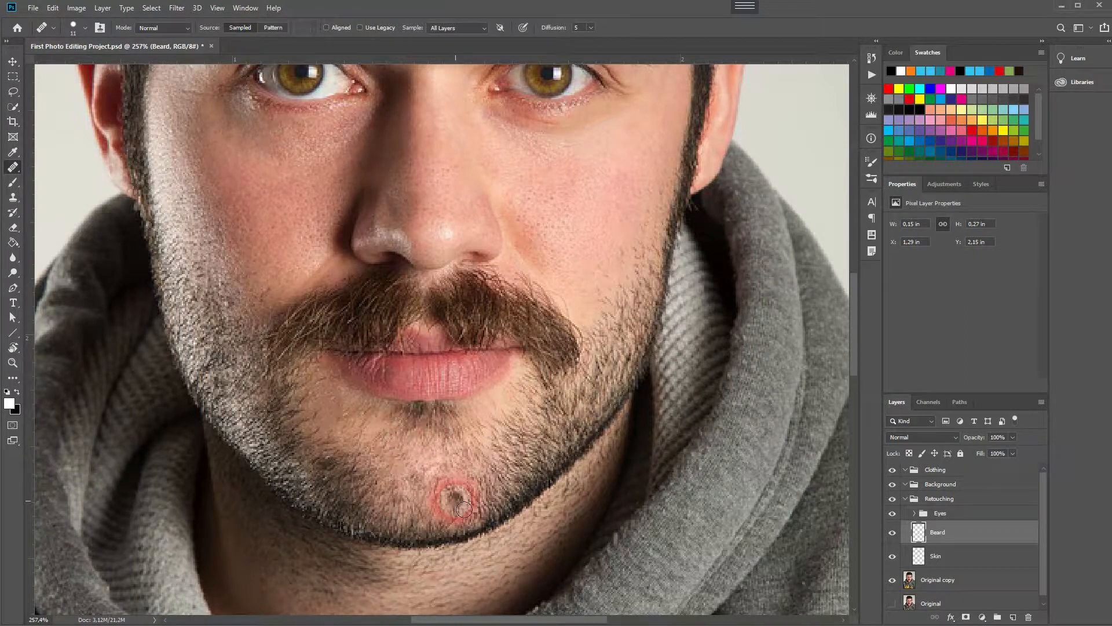
pyautogui.click(498, 550)
pyautogui.click(454, 513)
pyautogui.click(460, 493)
pyautogui.click(468, 527)
pyautogui.click(492, 527)
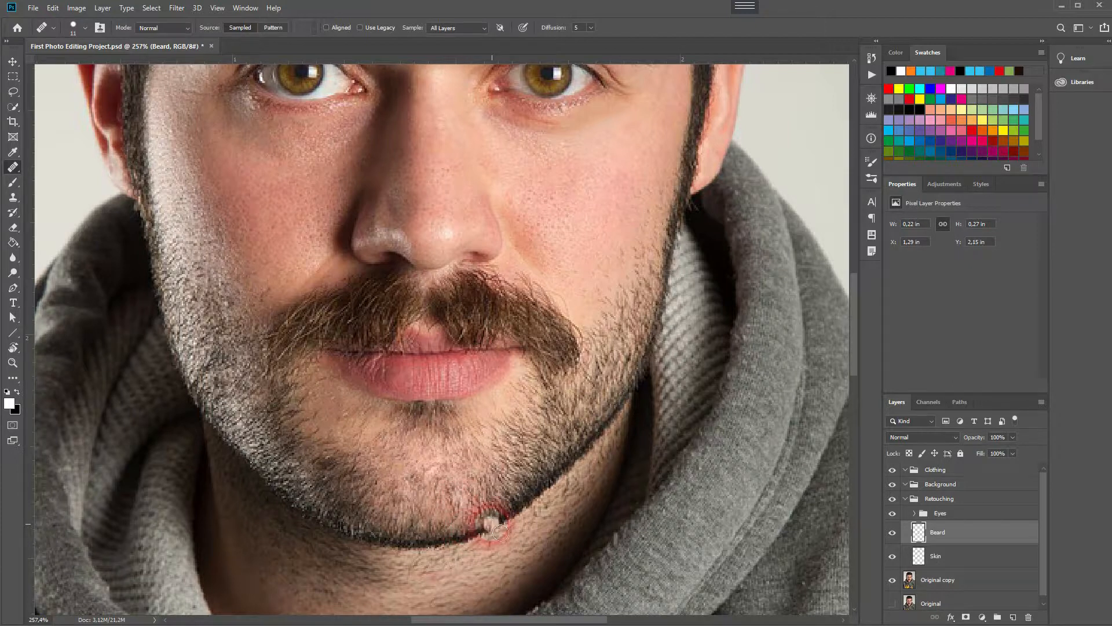
pyautogui.click(493, 473)
# Fill the gap in the moustache under the nose and the patch below the lip with beard texture.
pyautogui.click(427, 283)
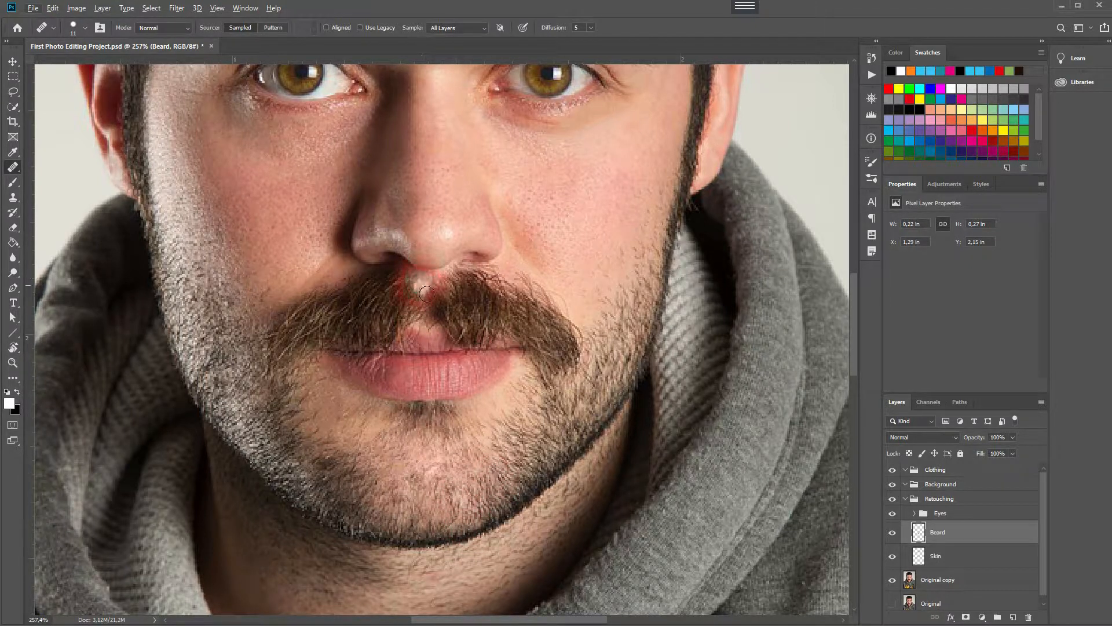
pyautogui.click(457, 327)
pyautogui.click(451, 285)
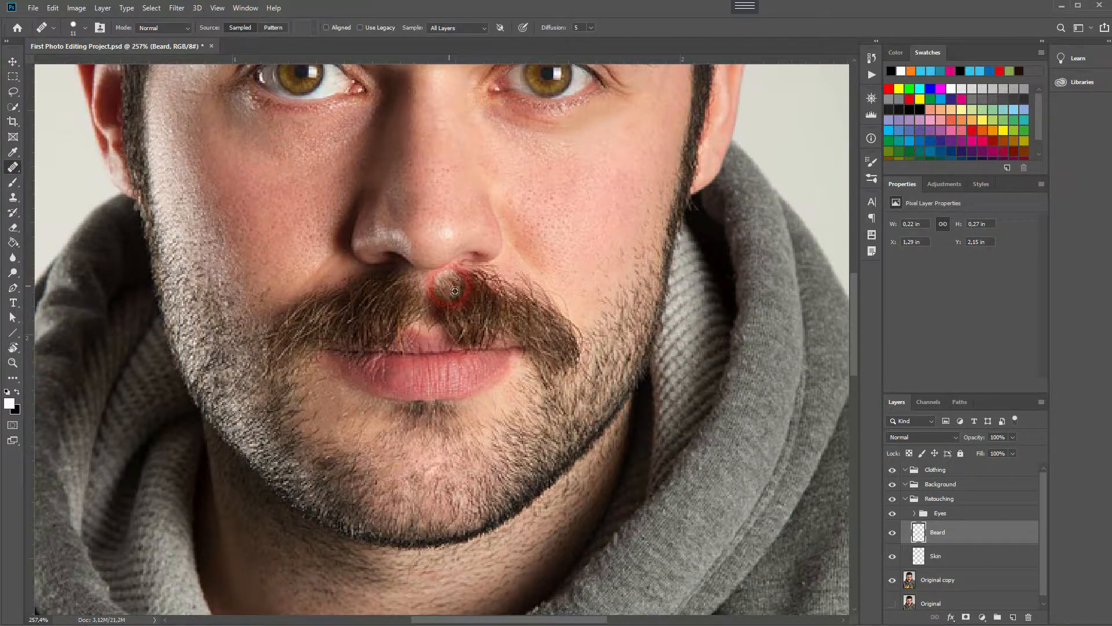
pyautogui.moveTo(452, 287)
pyautogui.mouseDown()
pyautogui.moveTo(478, 285)
pyautogui.moveTo(469, 275)
pyautogui.moveTo(479, 302)
pyautogui.moveTo(481, 284)
pyautogui.moveTo(463, 304)
pyautogui.mouseUp()
pyautogui.keyDown('alt'); pyautogui.click(475, 297); pyautogui.keyUp('alt')
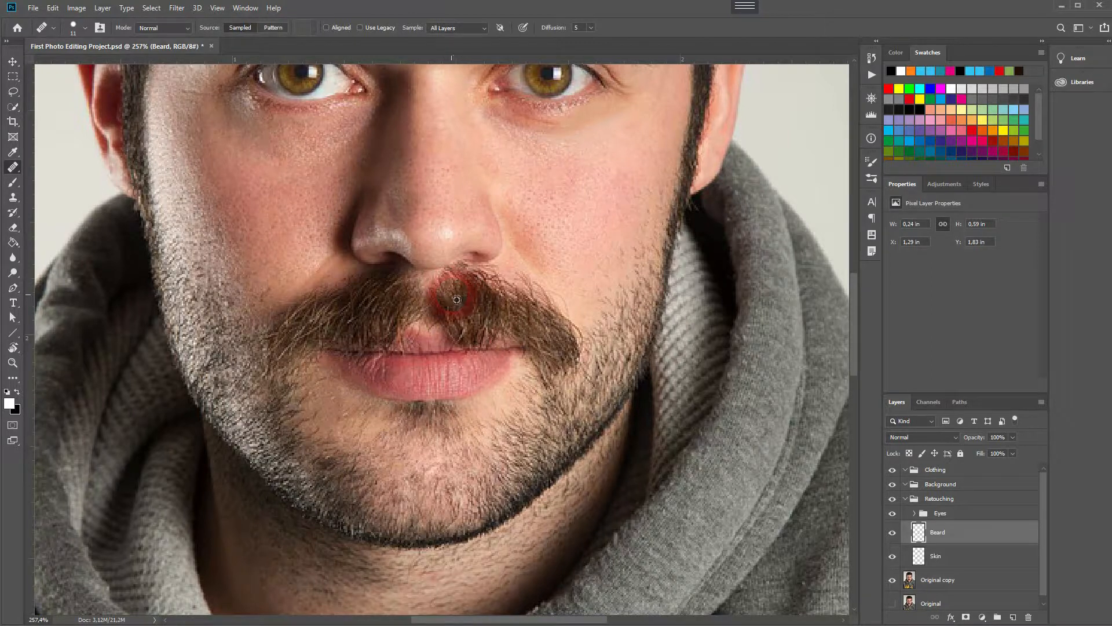
pyautogui.moveTo(471, 280)
pyautogui.mouseDown()
pyautogui.moveTo(492, 280)
pyautogui.moveTo(476, 273)
pyautogui.moveTo(476, 296)
pyautogui.mouseUp()
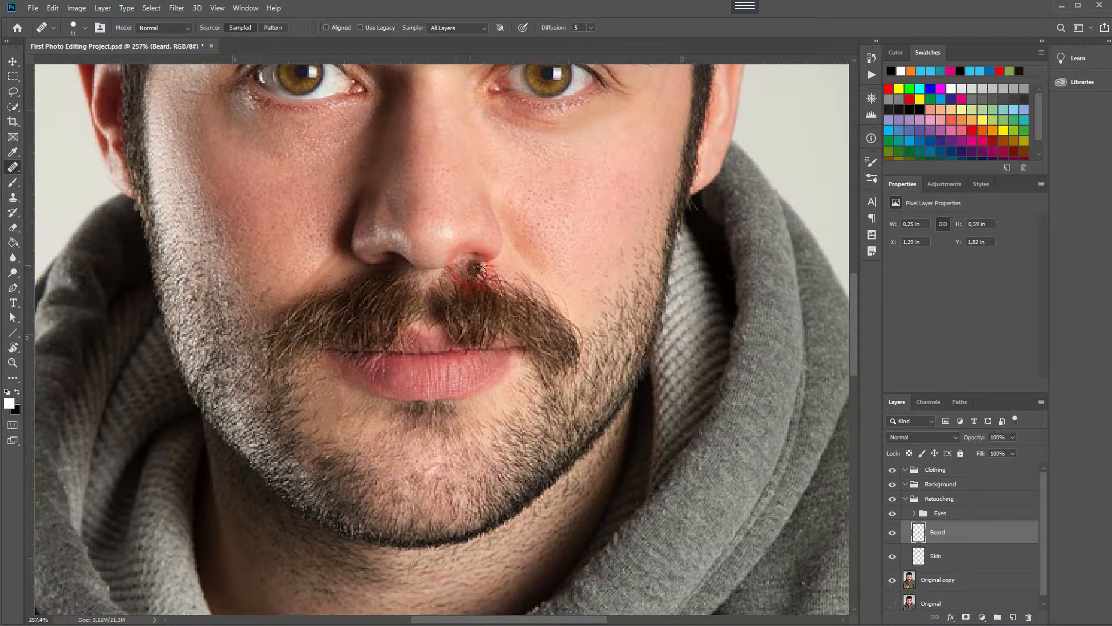
pyautogui.moveTo(470, 280)
pyautogui.mouseDown()
pyautogui.moveTo(496, 377)
pyautogui.moveTo(478, 329)
pyautogui.moveTo(452, 306)
pyautogui.moveTo(452, 333)
pyautogui.moveTo(442, 310)
pyautogui.moveTo(436, 335)
pyautogui.moveTo(433, 313)
pyautogui.moveTo(425, 331)
pyautogui.moveTo(444, 334)
pyautogui.moveTo(428, 320)
pyautogui.moveTo(428, 330)
pyautogui.moveTo(456, 335)
pyautogui.mouseUp()
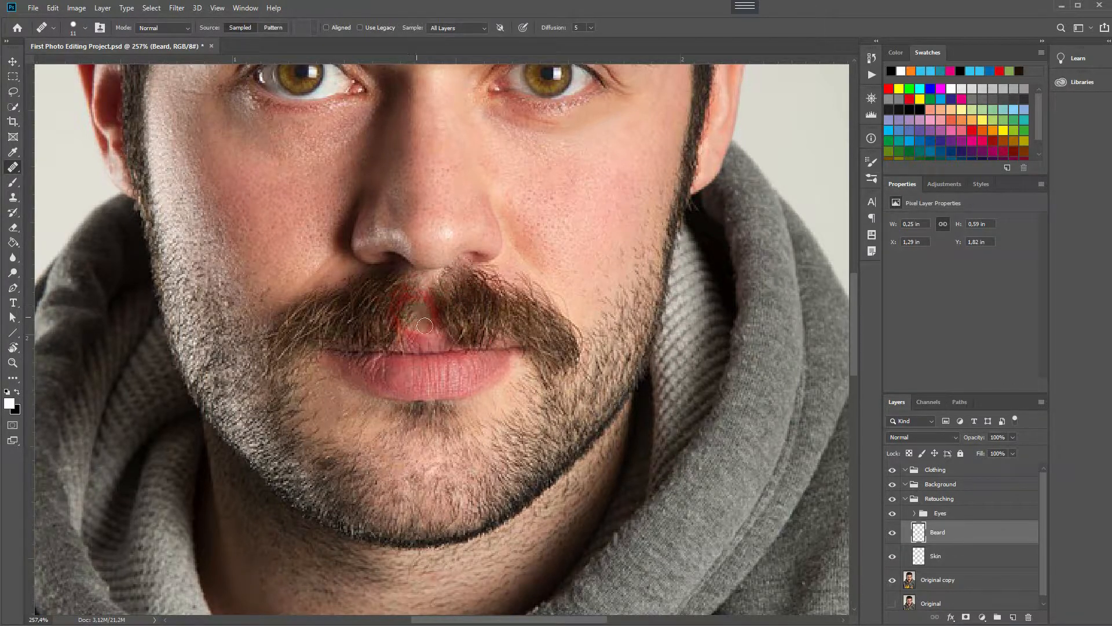
pyautogui.moveTo(427, 327)
pyautogui.mouseDown()
pyautogui.moveTo(427, 309)
pyautogui.moveTo(422, 329)
pyautogui.mouseUp()
pyautogui.moveTo(399, 421); pyautogui.dragTo(409, 433)
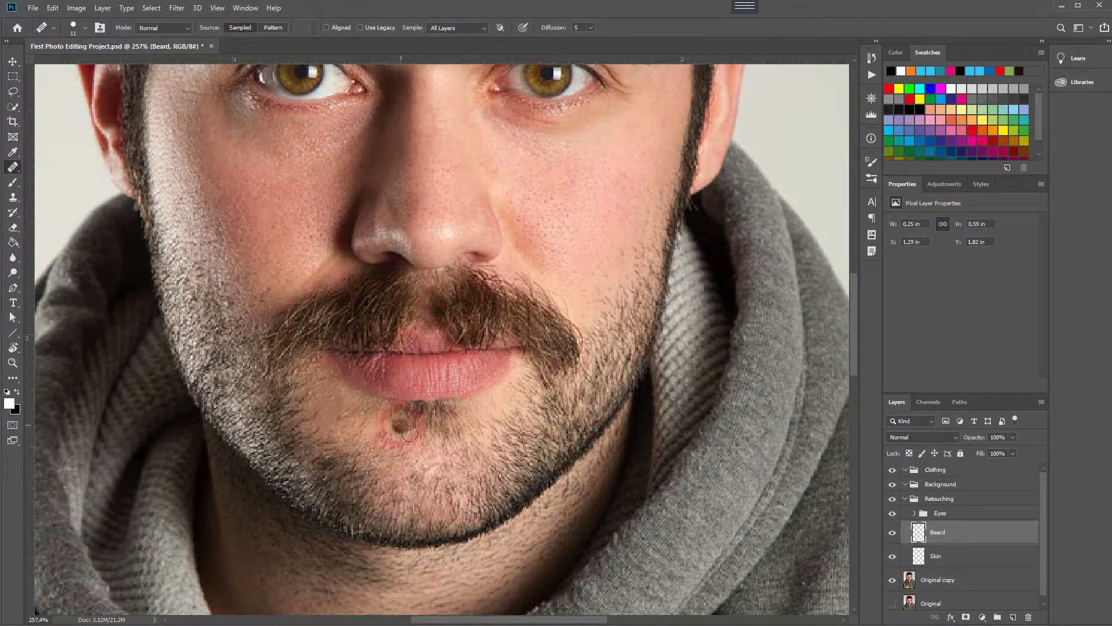
# Toggle the Beard layer's visibility at different zoom levels to compare the retouching before and after.
pyautogui.click(919, 561)
pyautogui.click(896, 538)
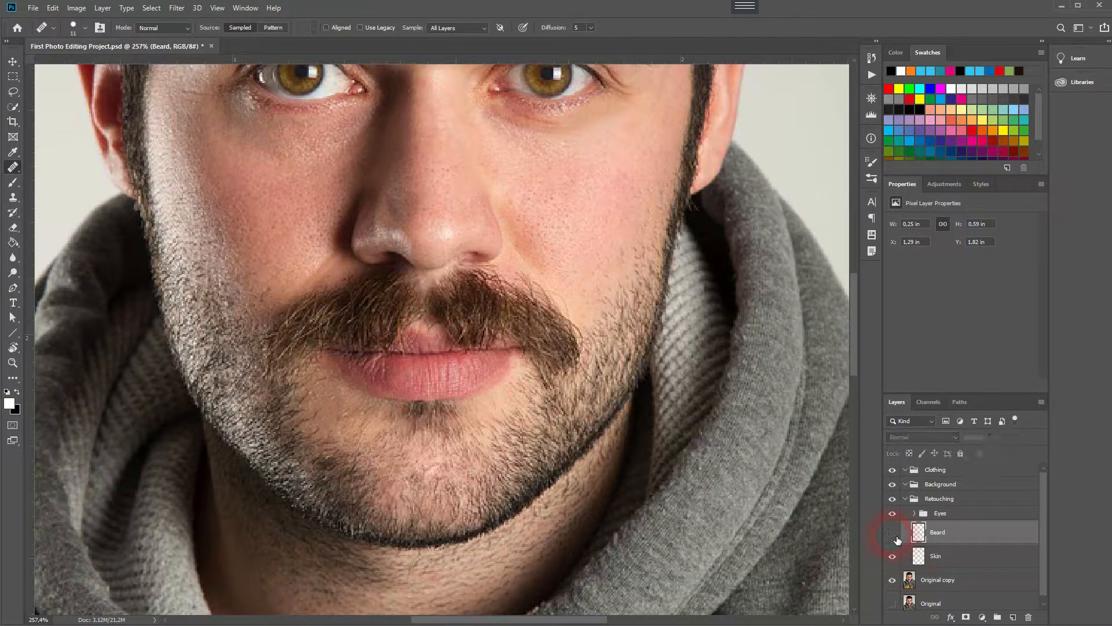
pyautogui.click(892, 532)
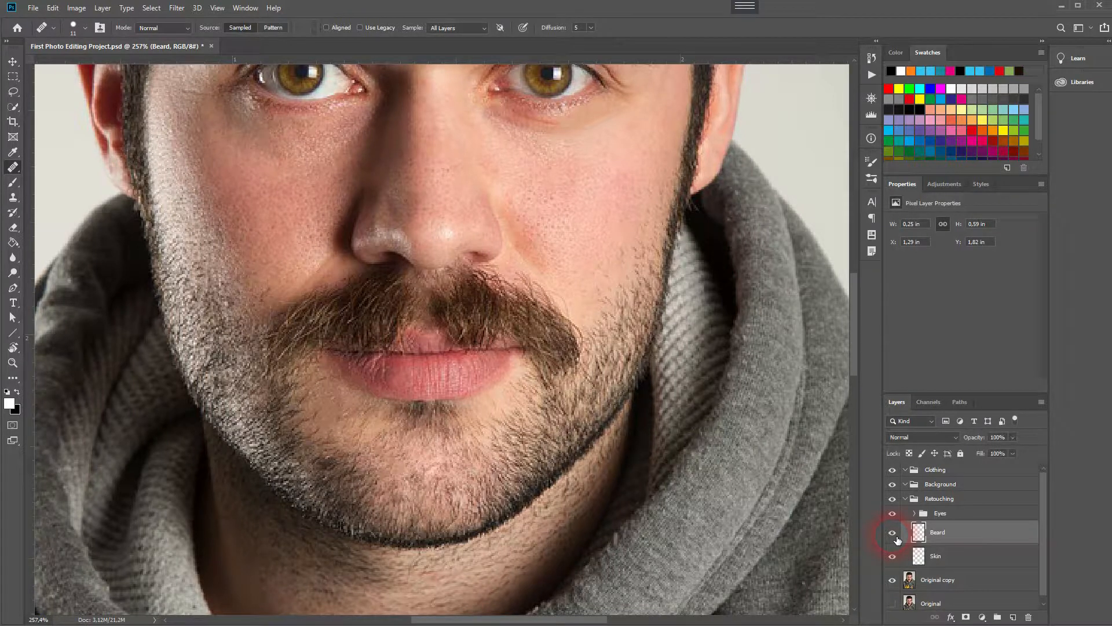
pyautogui.scroll(-5, 454, 362)
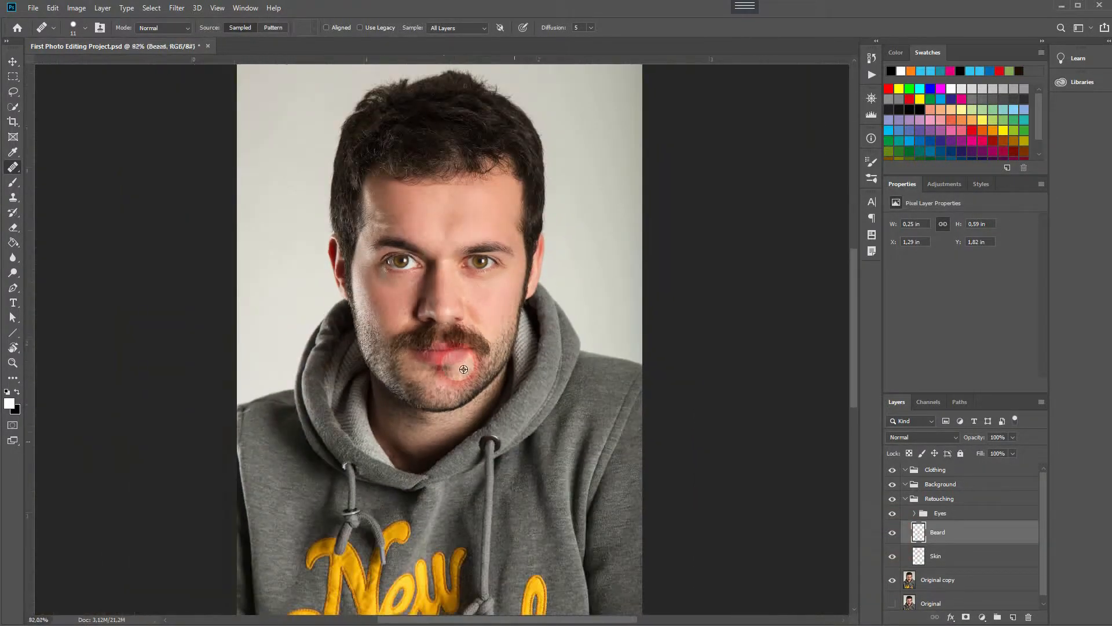
pyautogui.click(893, 536)
pyautogui.click(892, 535)
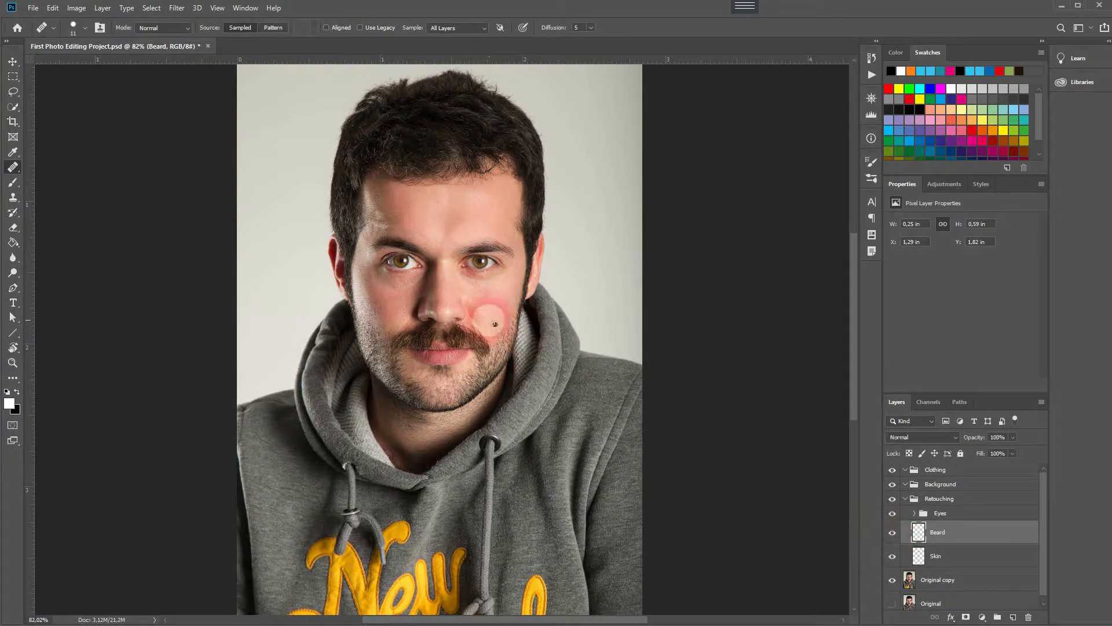
pyautogui.scroll(6, 468, 343)
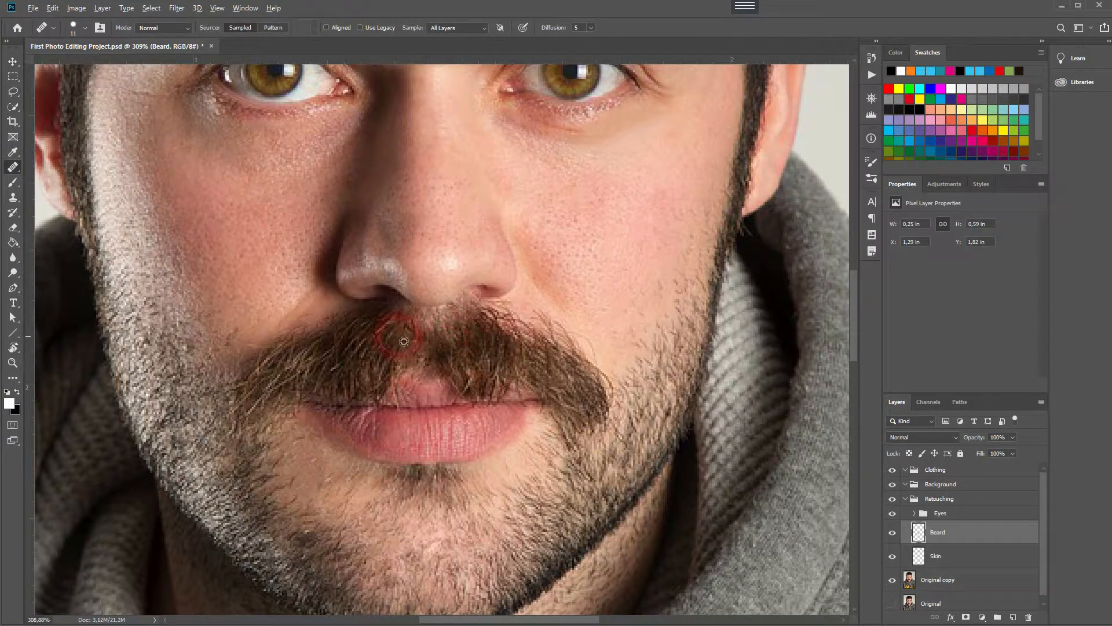
pyautogui.click(893, 533)
pyautogui.click(893, 533)
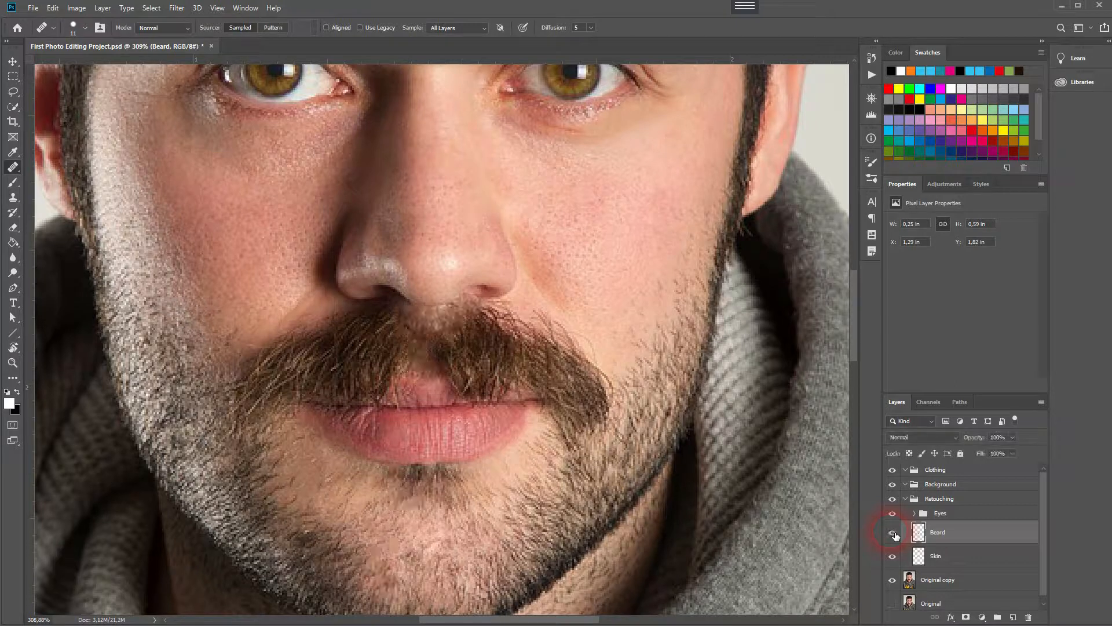
# Switch back to the Spot Healing Brush and remove the dark blotch below the lower lip.
pyautogui.moveTo(422, 528); pyautogui.dragTo(389, 362)
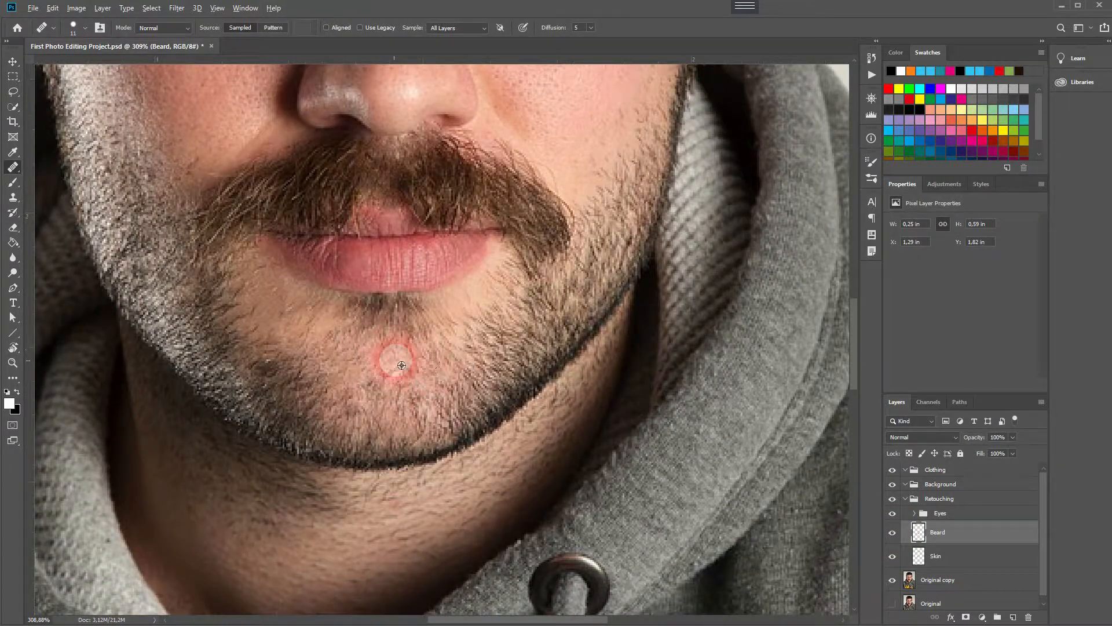
pyautogui.scroll(-3, 384, 362)
pyautogui.scroll(3, 385, 364)
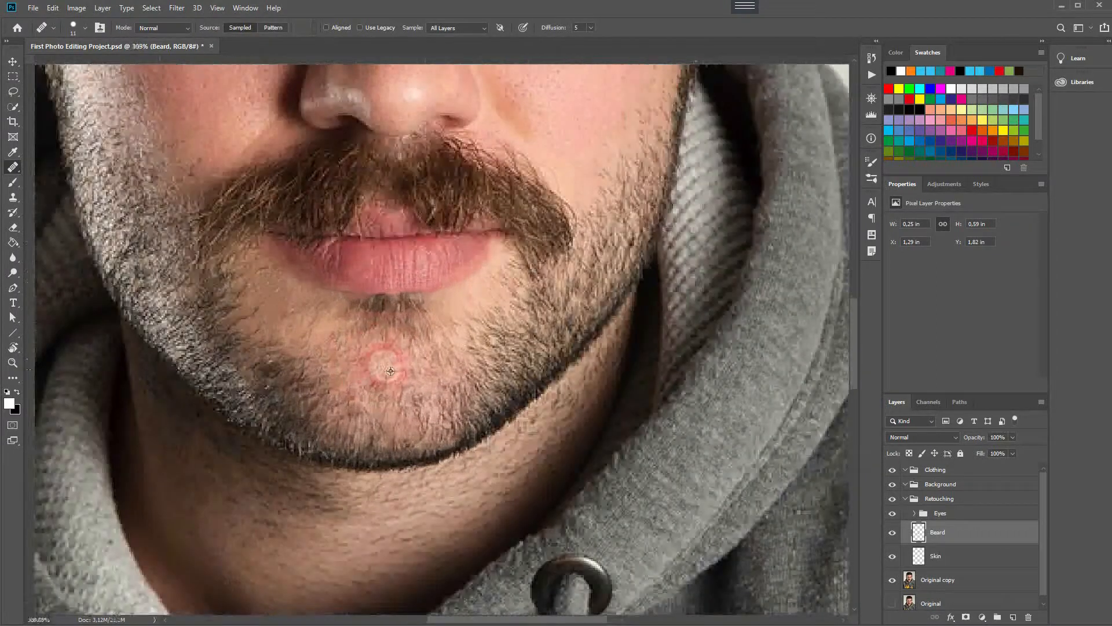
pyautogui.moveTo(348, 384); pyautogui.dragTo(408, 413)
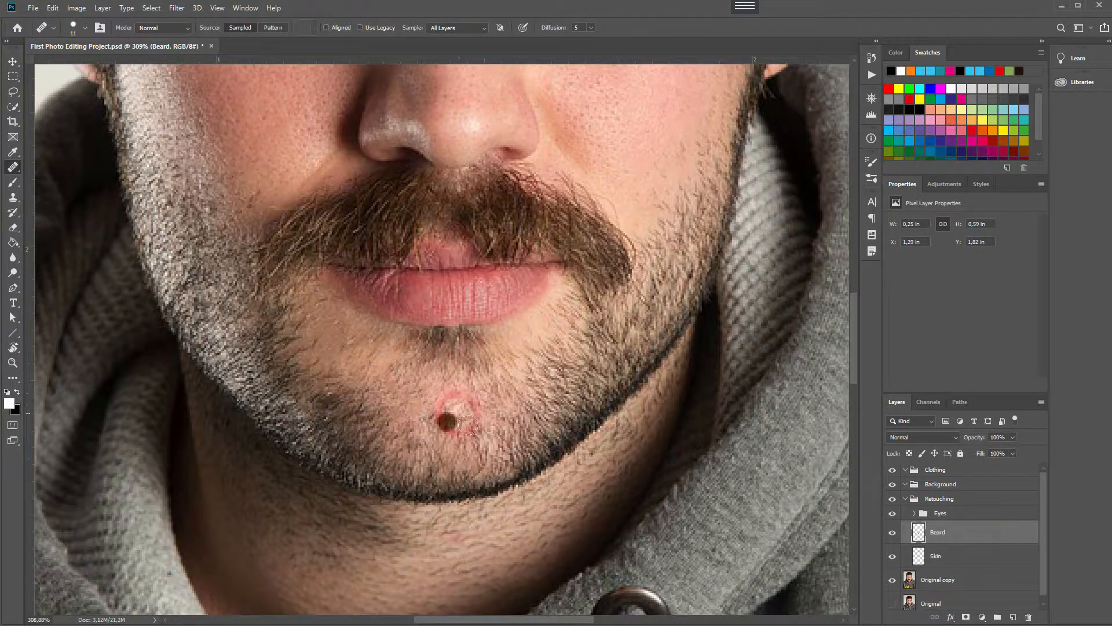
pyautogui.rightClick(11, 171)
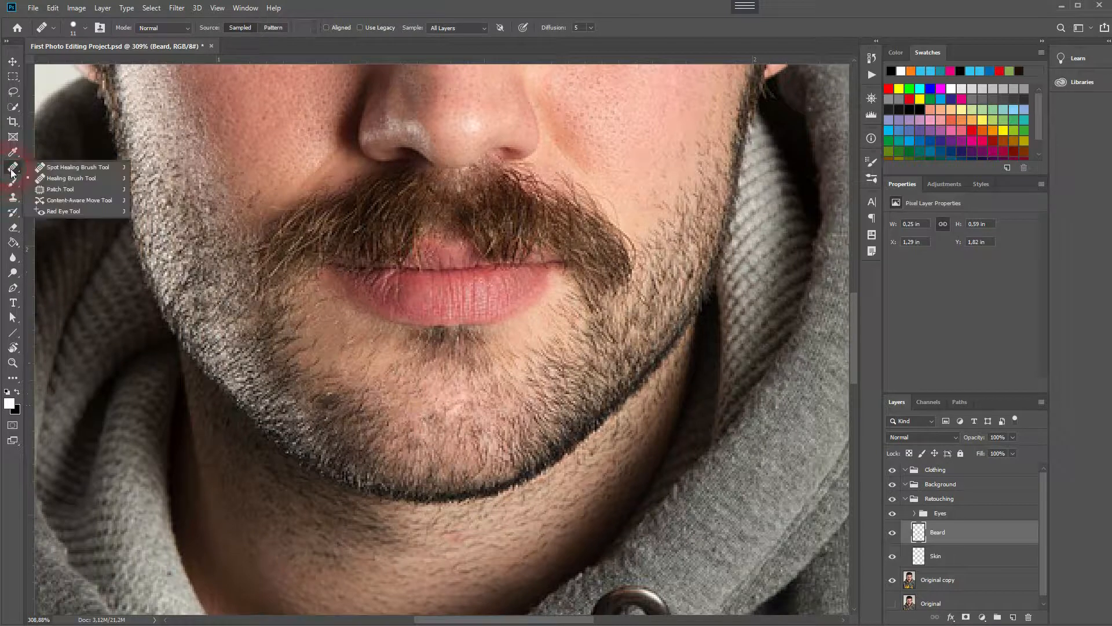
pyautogui.click(75, 167)
pyautogui.click(406, 428)
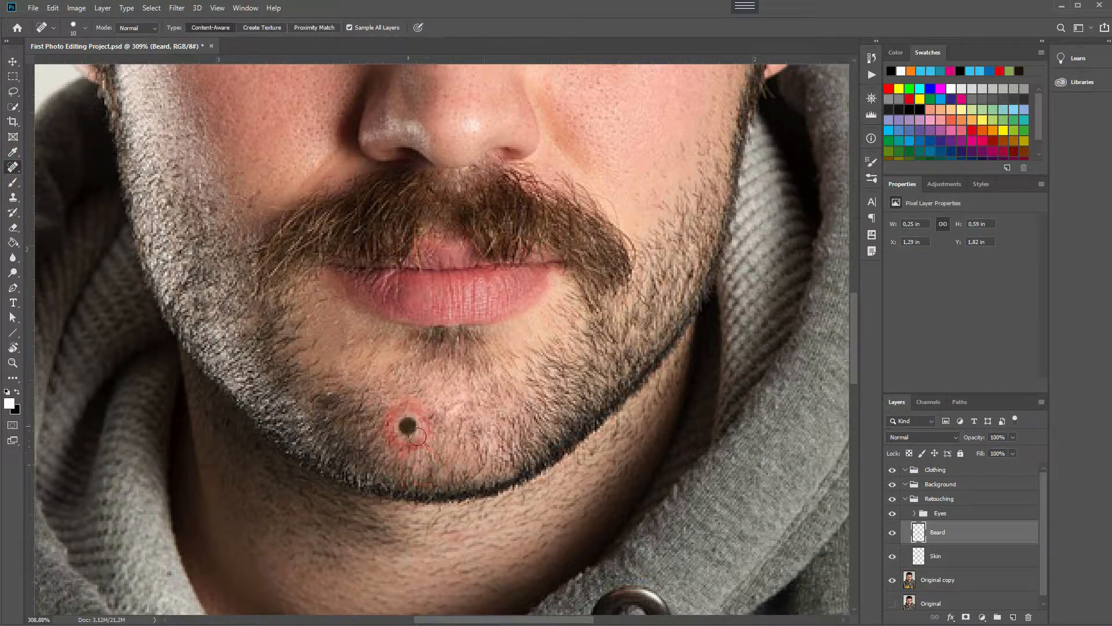
pyautogui.click(427, 428)
# Spot-heal the remaining uneven patches along the chin and jawline of the beard.
pyautogui.click(515, 483)
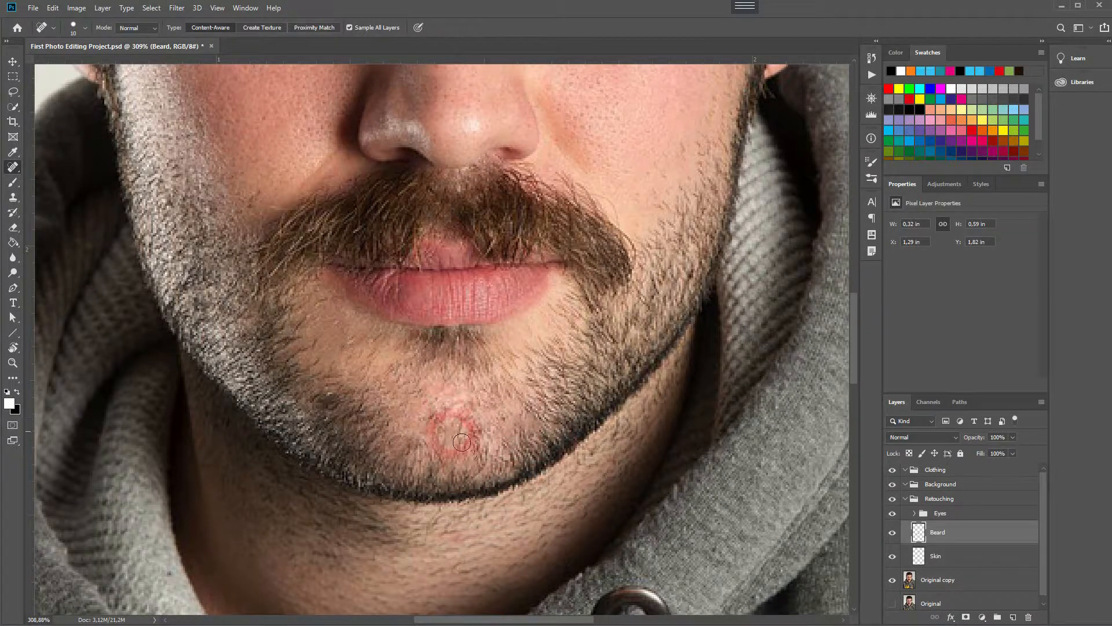
pyautogui.scroll(-5, 516, 472)
pyautogui.scroll(2, 457, 436)
pyautogui.click(513, 488)
pyautogui.click(494, 548)
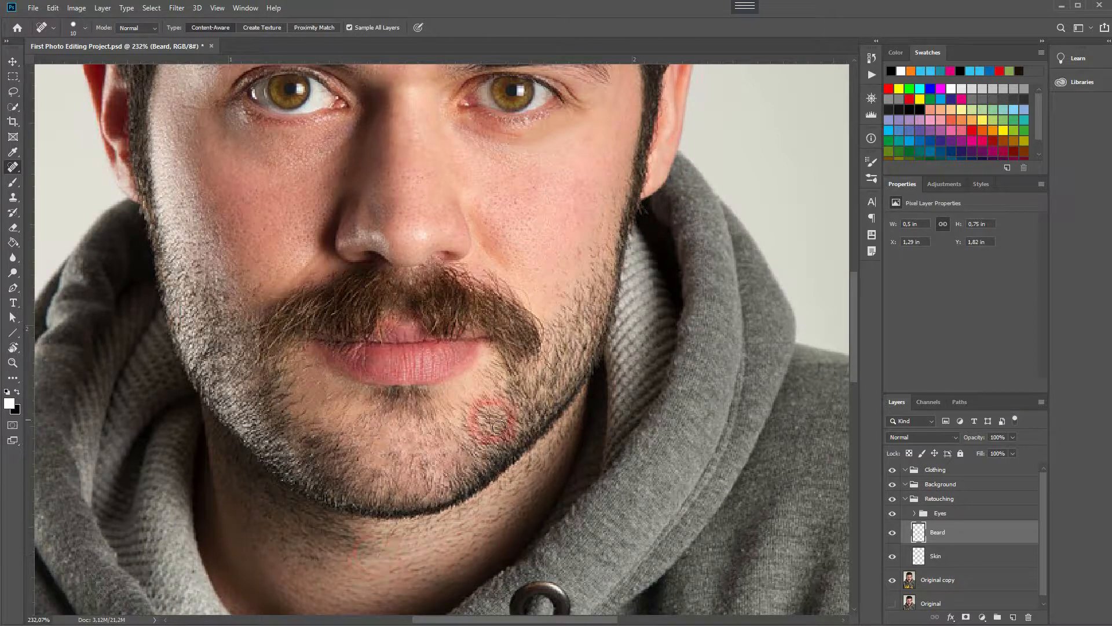
pyautogui.moveTo(376, 351); pyautogui.dragTo(364, 371)
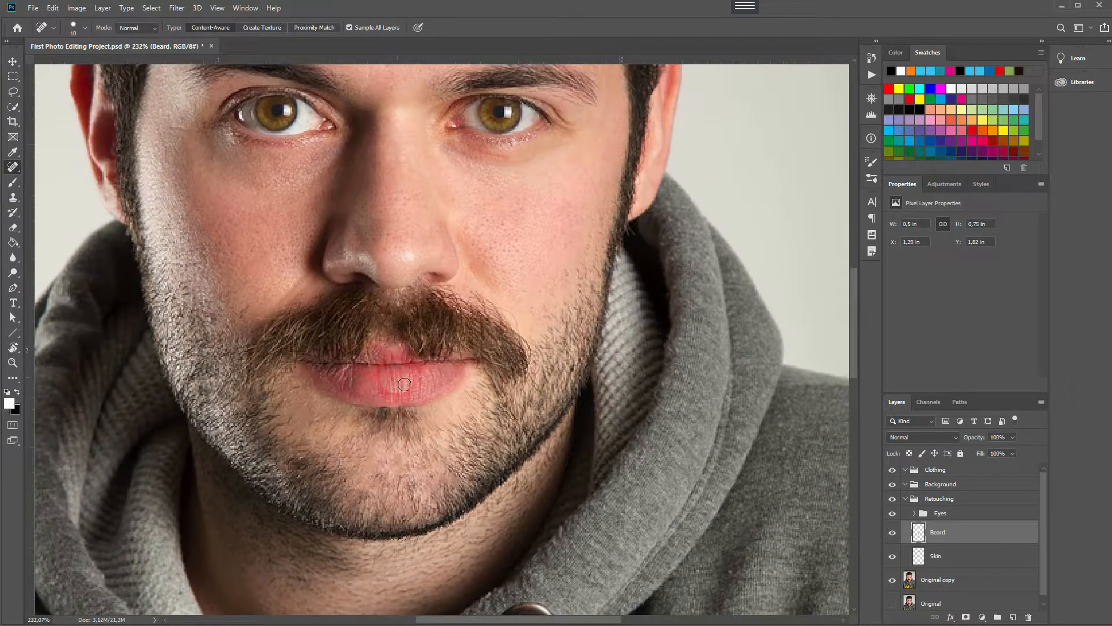
pyautogui.click(485, 413)
# Create a new layer above Beard and name it Lips.
pyautogui.click(1014, 618)
pyautogui.write('Lips')
pyautogui.press('Return')
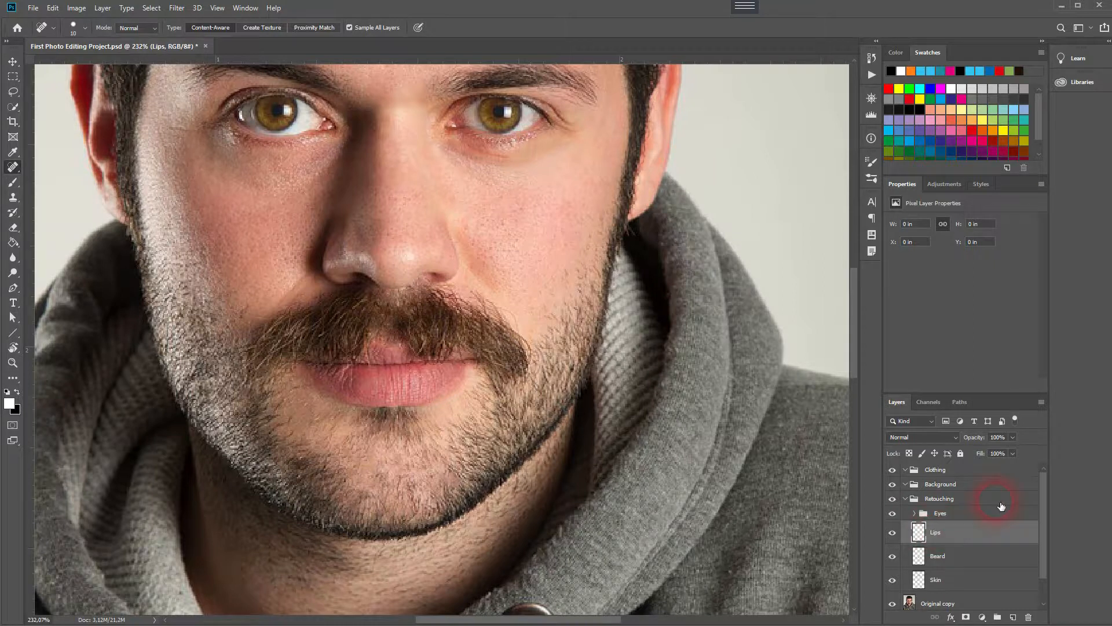
pyautogui.click(9, 109)
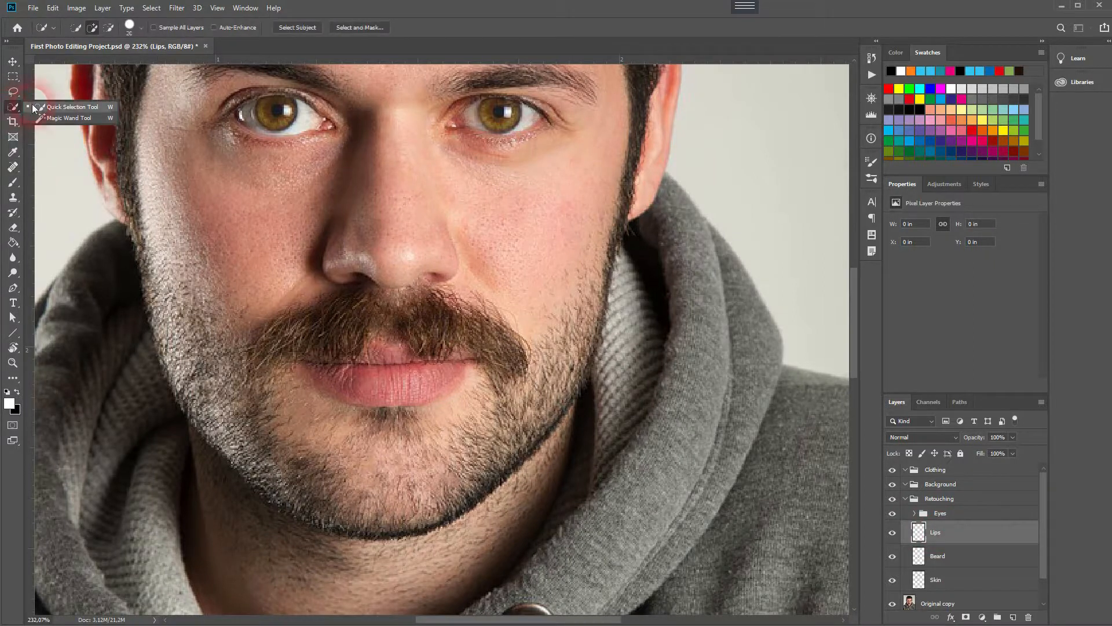
pyautogui.click(326, 372)
pyautogui.moveTo(357, 391)
pyautogui.mouseDown()
pyautogui.moveTo(401, 393)
pyautogui.moveTo(445, 374)
pyautogui.moveTo(431, 376)
pyautogui.mouseUp()
pyautogui.hotkey('ctrl', 'd')
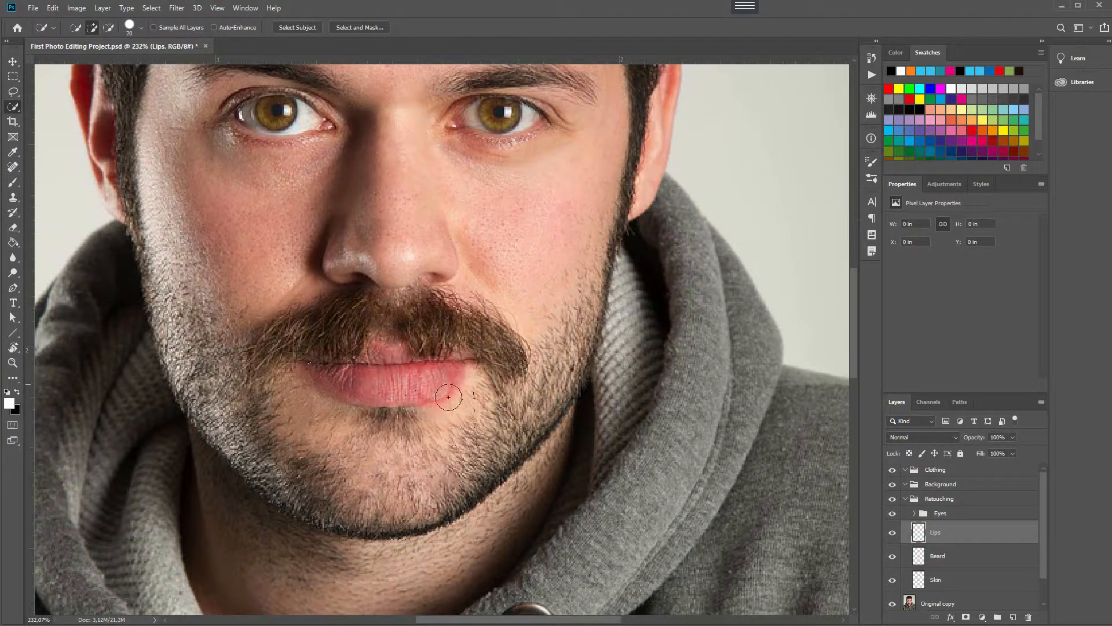
# Select the Original copy layer and make a Quick Selection around the lips.
pyautogui.scroll(-2, 944, 579)
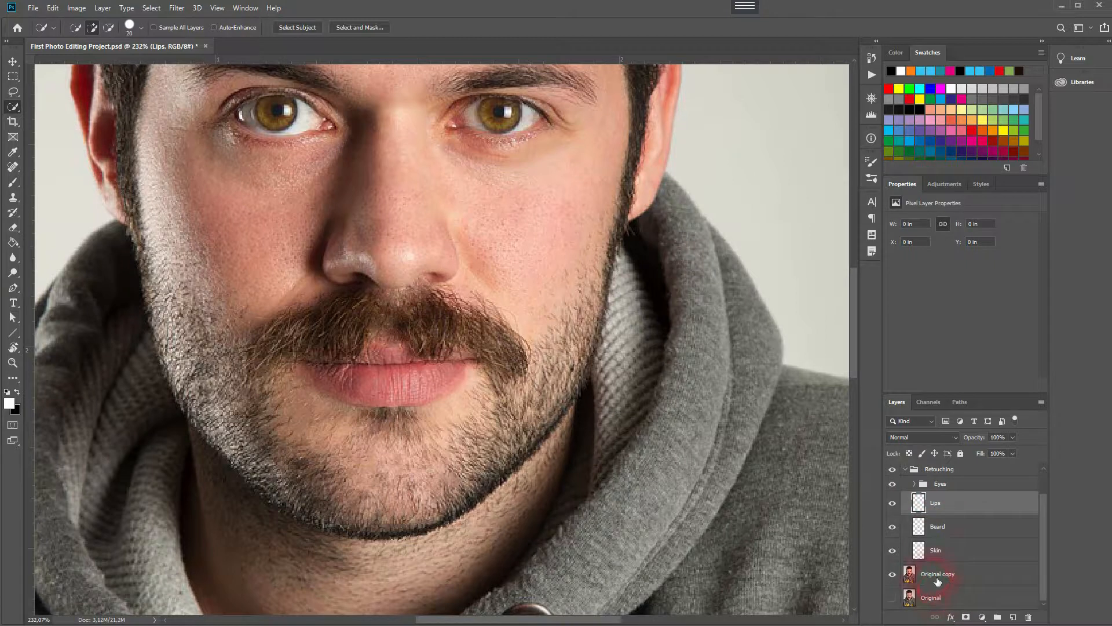
pyautogui.click(937, 578)
pyautogui.moveTo(347, 370)
pyautogui.mouseDown()
pyautogui.moveTo(323, 378)
pyautogui.moveTo(479, 396)
pyautogui.moveTo(442, 371)
pyautogui.mouseUp()
pyautogui.moveTo(515, 380)
pyautogui.keyDown('alt'); pyautogui.mouseDown()
pyautogui.moveTo(454, 394)
pyautogui.moveTo(399, 442)
pyautogui.moveTo(534, 410)
pyautogui.mouseUp(); pyautogui.keyUp('alt')
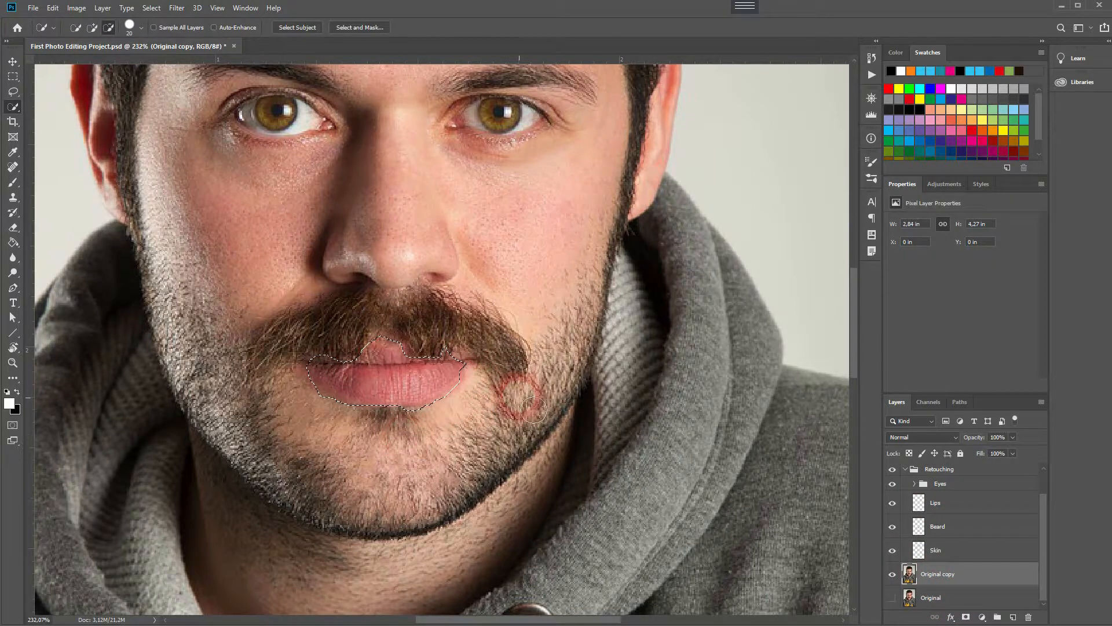
pyautogui.scroll(3, 402, 400)
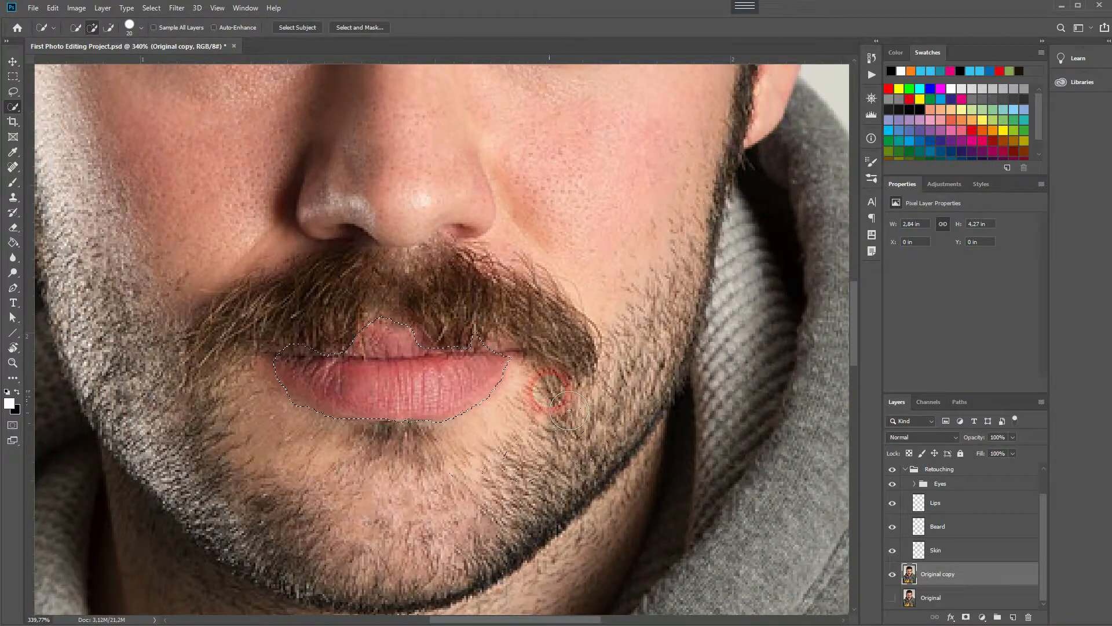
pyautogui.moveTo(510, 362); pyautogui.dragTo(490, 347)
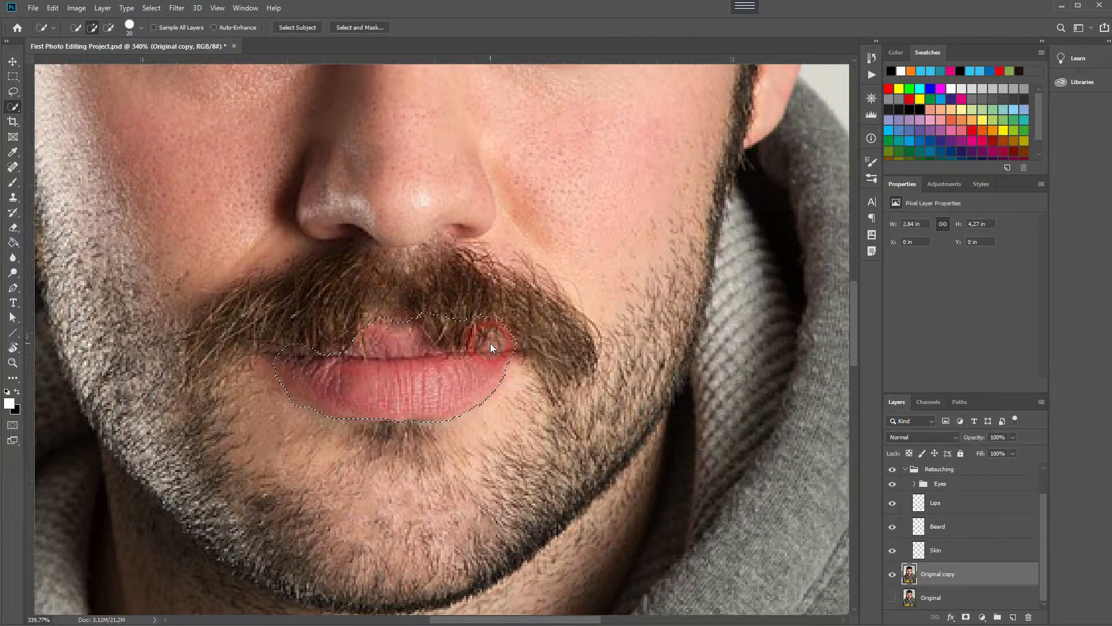
pyautogui.click(276, 357)
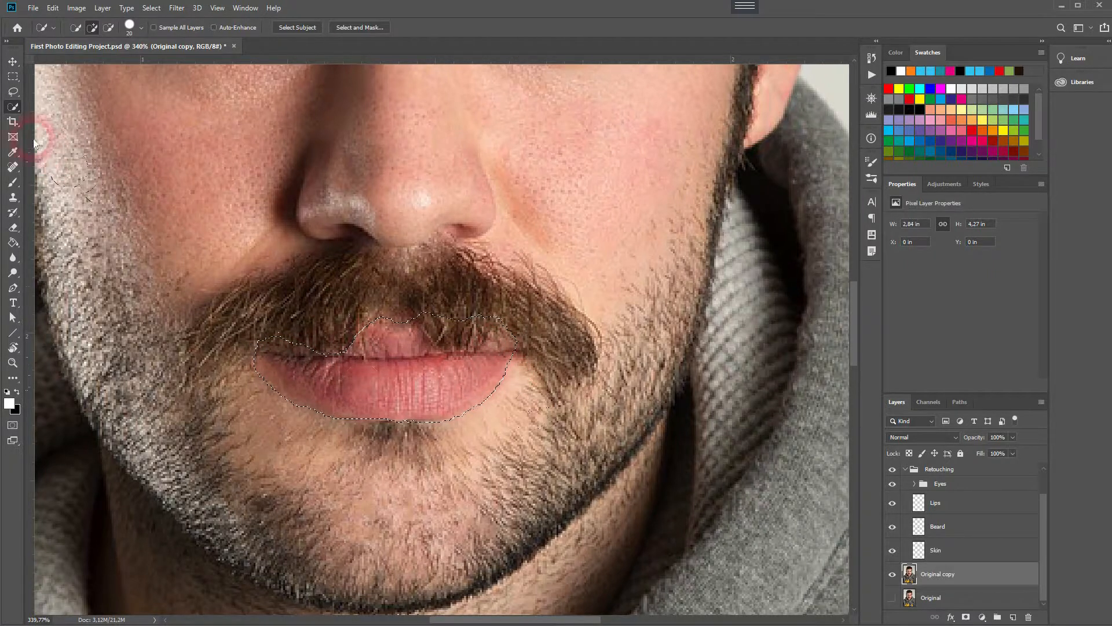
# Refine the lip selection with the Lasso tool, adding and subtracting areas along the mustache edge.
pyautogui.click(13, 92)
pyautogui.click(58, 94)
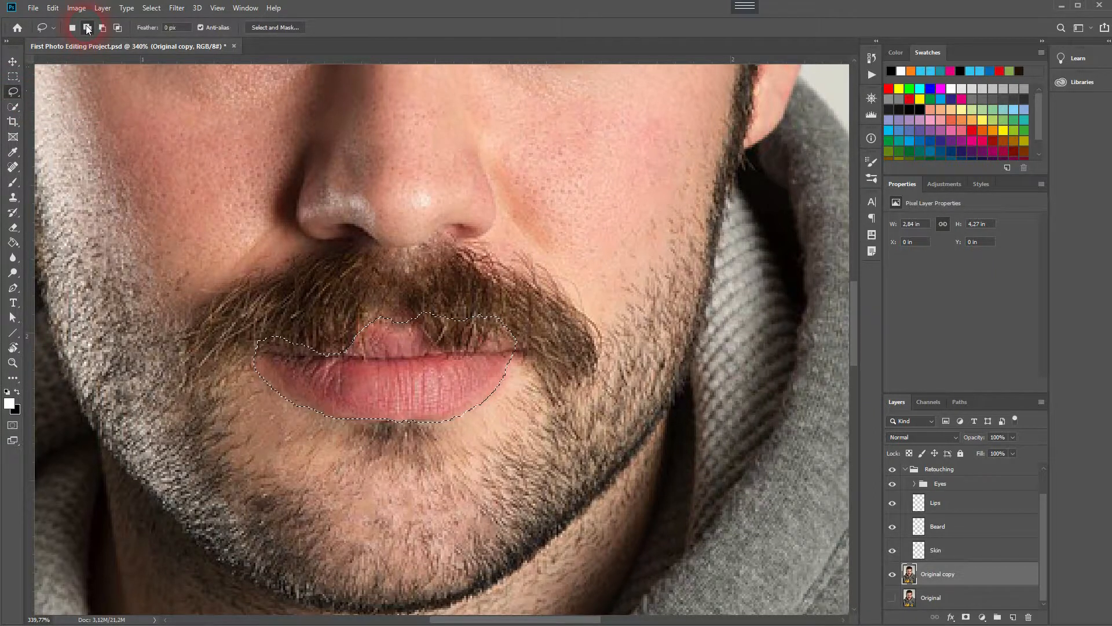
pyautogui.moveTo(354, 324)
pyautogui.mouseDown()
pyautogui.moveTo(391, 327)
pyautogui.moveTo(270, 355)
pyautogui.moveTo(288, 314)
pyautogui.moveTo(258, 396)
pyautogui.moveTo(202, 372)
pyautogui.moveTo(230, 329)
pyautogui.moveTo(283, 322)
pyautogui.mouseUp()
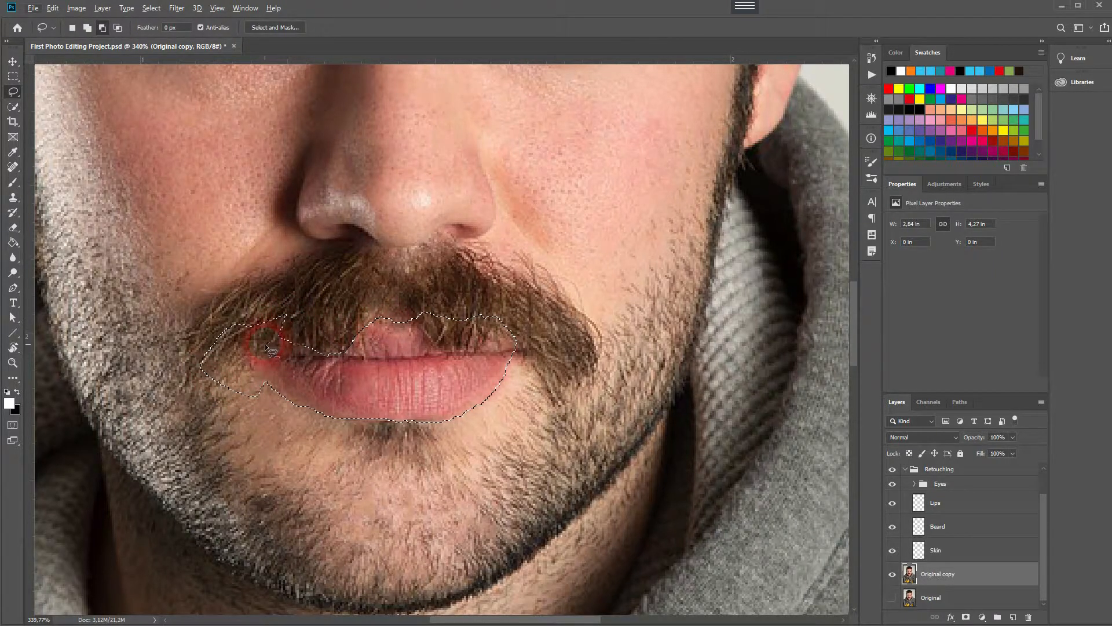
pyautogui.moveTo(292, 330)
pyautogui.mouseDown()
pyautogui.moveTo(286, 355)
pyautogui.moveTo(307, 360)
pyautogui.moveTo(343, 356)
pyautogui.moveTo(338, 329)
pyautogui.moveTo(347, 341)
pyautogui.moveTo(341, 355)
pyautogui.moveTo(255, 354)
pyautogui.moveTo(272, 390)
pyautogui.moveTo(315, 412)
pyautogui.moveTo(304, 428)
pyautogui.moveTo(220, 423)
pyautogui.moveTo(172, 364)
pyautogui.moveTo(205, 317)
pyautogui.moveTo(262, 298)
pyautogui.moveTo(306, 308)
pyautogui.moveTo(315, 329)
pyautogui.moveTo(286, 355)
pyautogui.mouseUp()
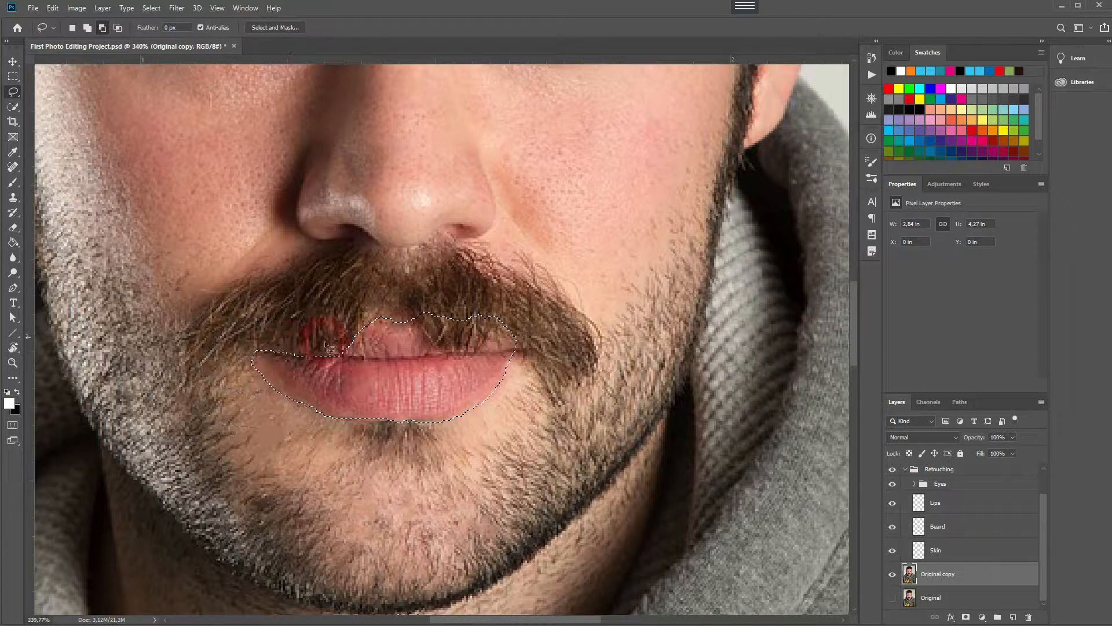
pyautogui.moveTo(384, 293)
pyautogui.mouseDown()
pyautogui.moveTo(384, 328)
pyautogui.moveTo(421, 326)
pyautogui.moveTo(423, 307)
pyautogui.moveTo(407, 297)
pyautogui.moveTo(374, 319)
pyautogui.mouseUp()
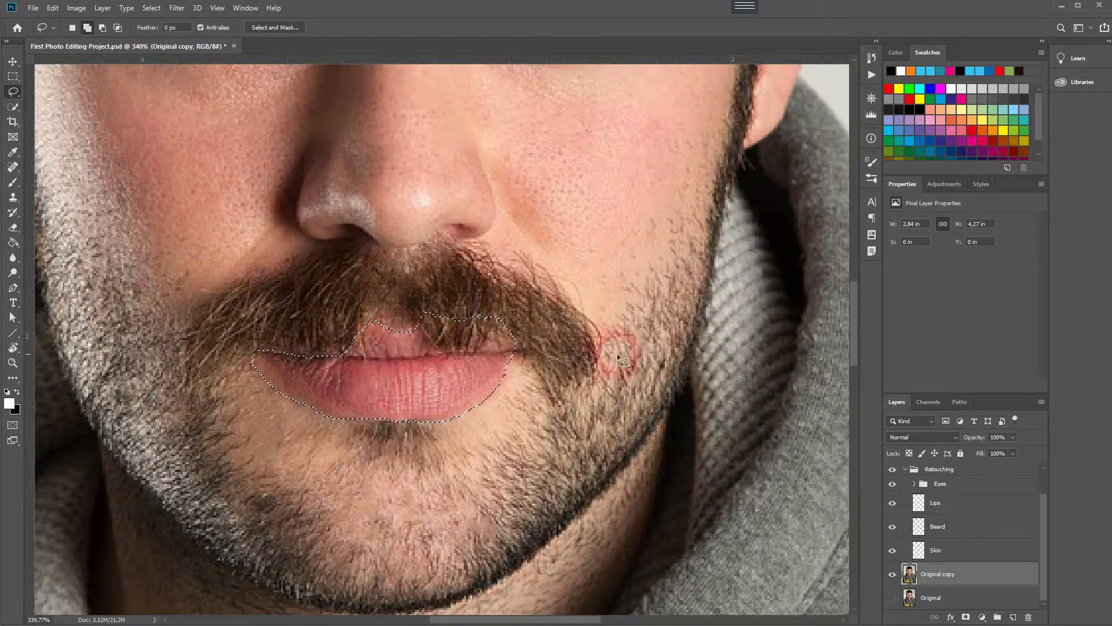
pyautogui.press('alt')
pyautogui.moveTo(421, 320)
pyautogui.mouseDown()
pyautogui.moveTo(466, 357)
pyautogui.moveTo(500, 317)
pyautogui.moveTo(492, 301)
pyautogui.moveTo(446, 297)
pyautogui.moveTo(449, 308)
pyautogui.moveTo(422, 322)
pyautogui.mouseUp()
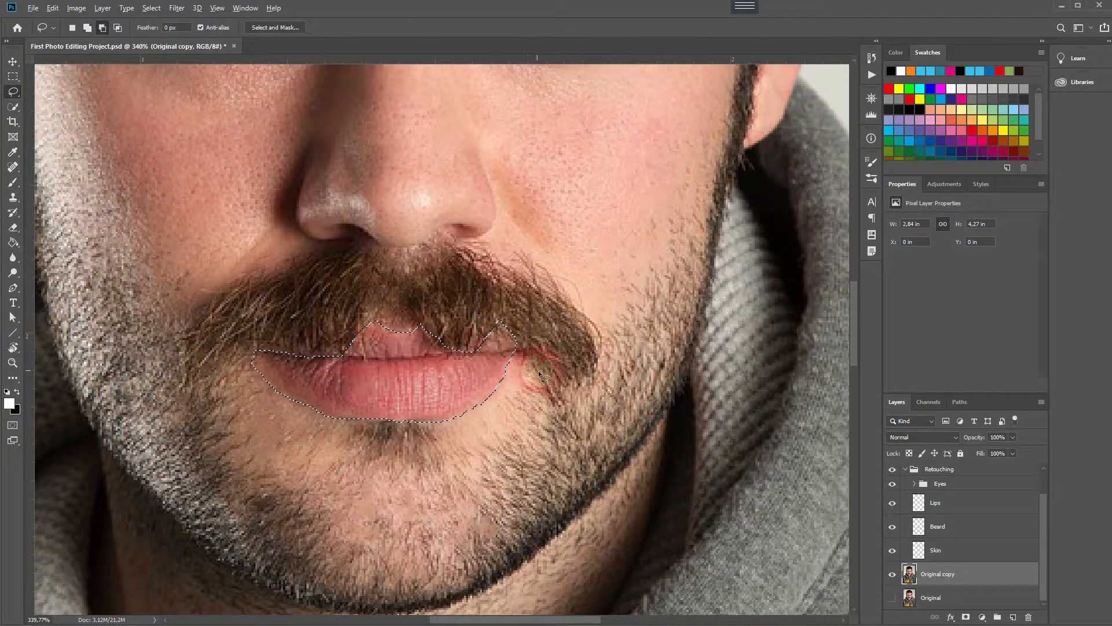
pyautogui.scroll(3, 521, 359)
pyautogui.moveTo(505, 356)
pyautogui.mouseDown()
pyautogui.moveTo(516, 345)
pyautogui.moveTo(492, 348)
pyautogui.mouseUp()
pyautogui.press('alt')
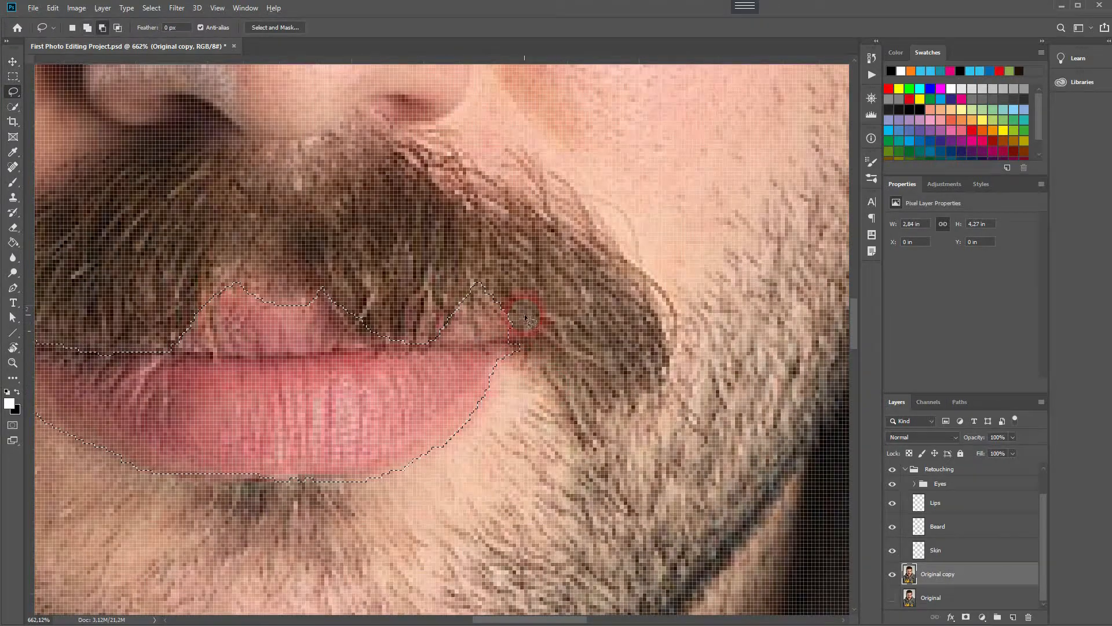
pyautogui.moveTo(322, 288)
pyautogui.mouseDown()
pyautogui.moveTo(348, 329)
pyautogui.moveTo(378, 346)
pyautogui.moveTo(413, 339)
pyautogui.moveTo(442, 286)
pyautogui.mouseUp()
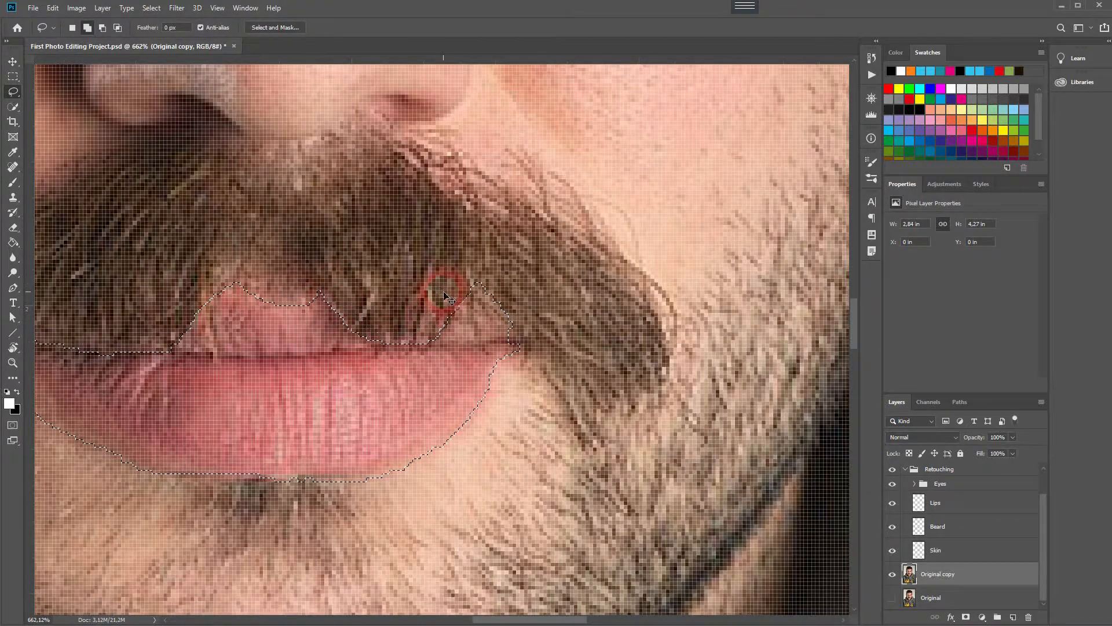
pyautogui.scroll(-10, 444, 294)
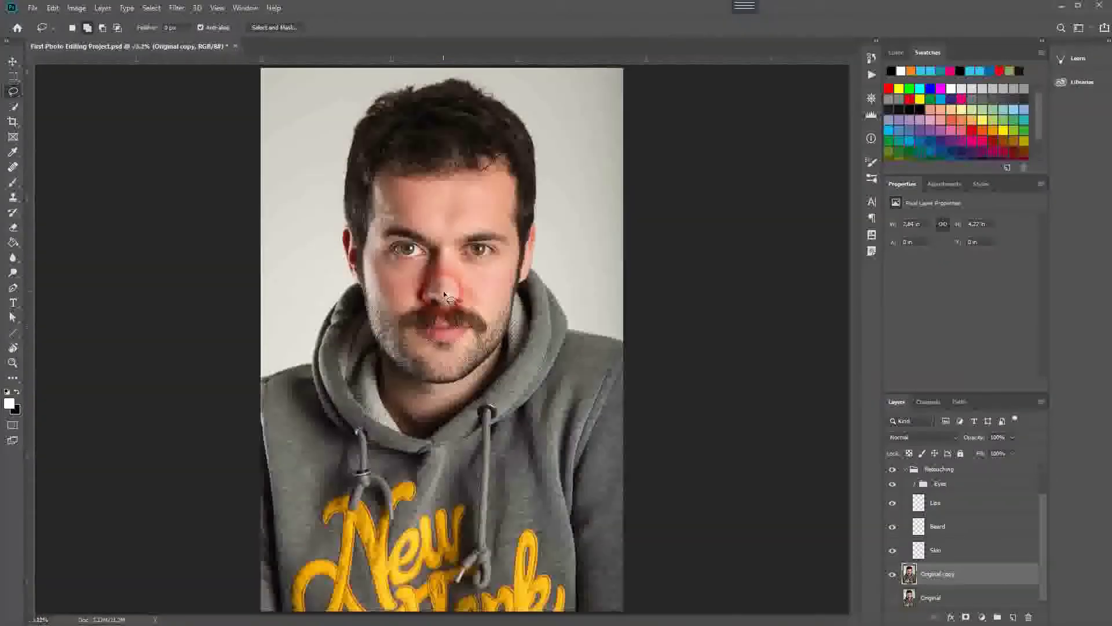
pyautogui.scroll(3, 446, 304)
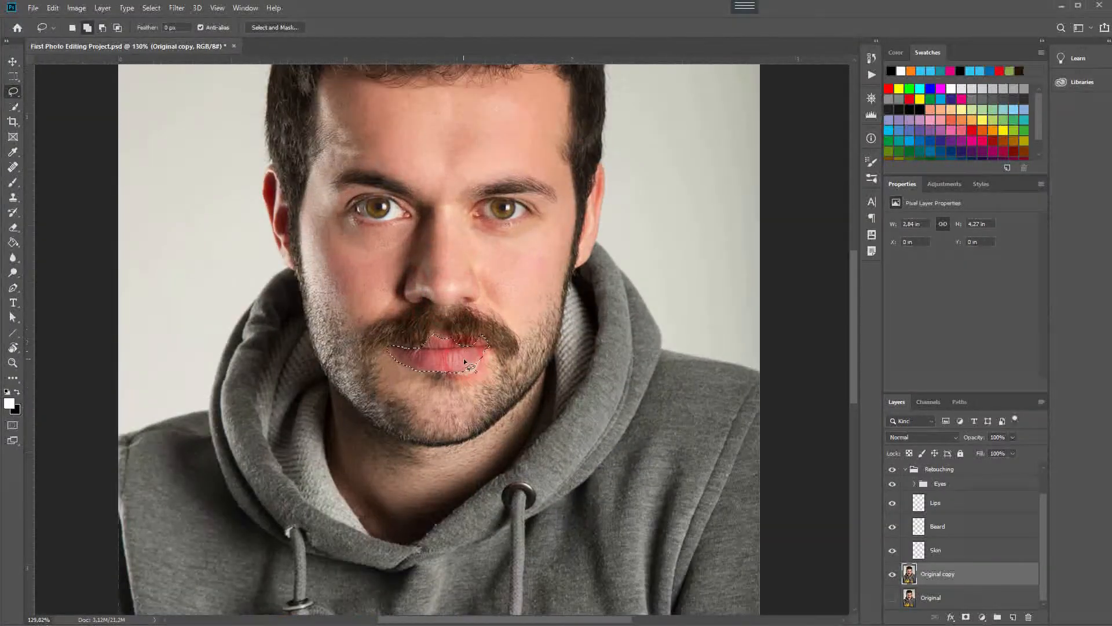
# Add a layer mask from the lip selection to the Lips layer and feather the mask to 2.7 px.
pyautogui.click(946, 510)
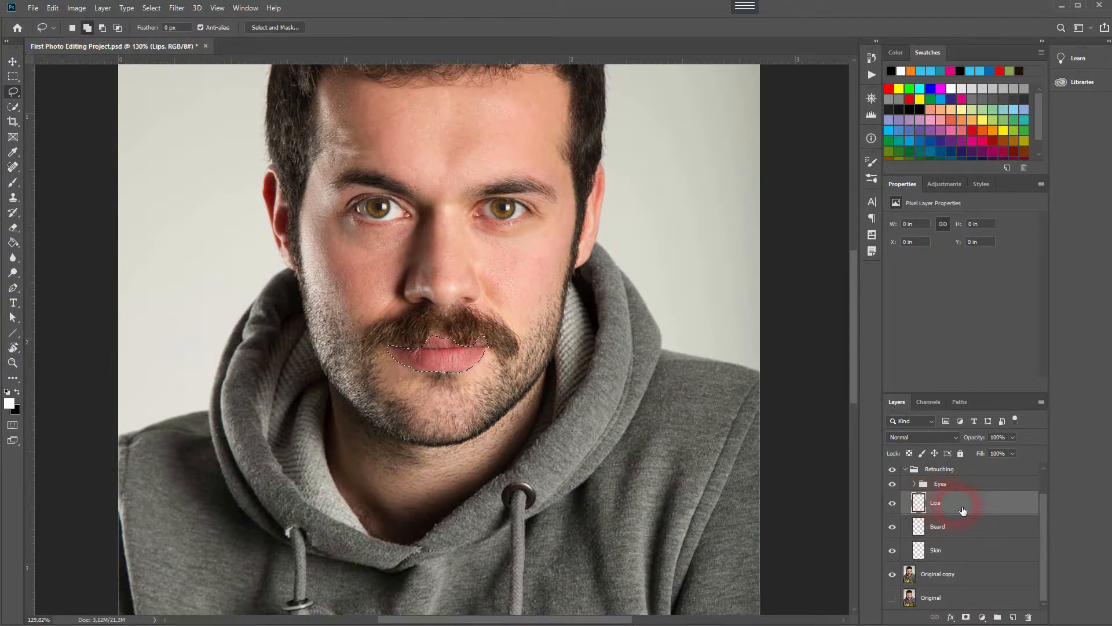
pyautogui.click(965, 617)
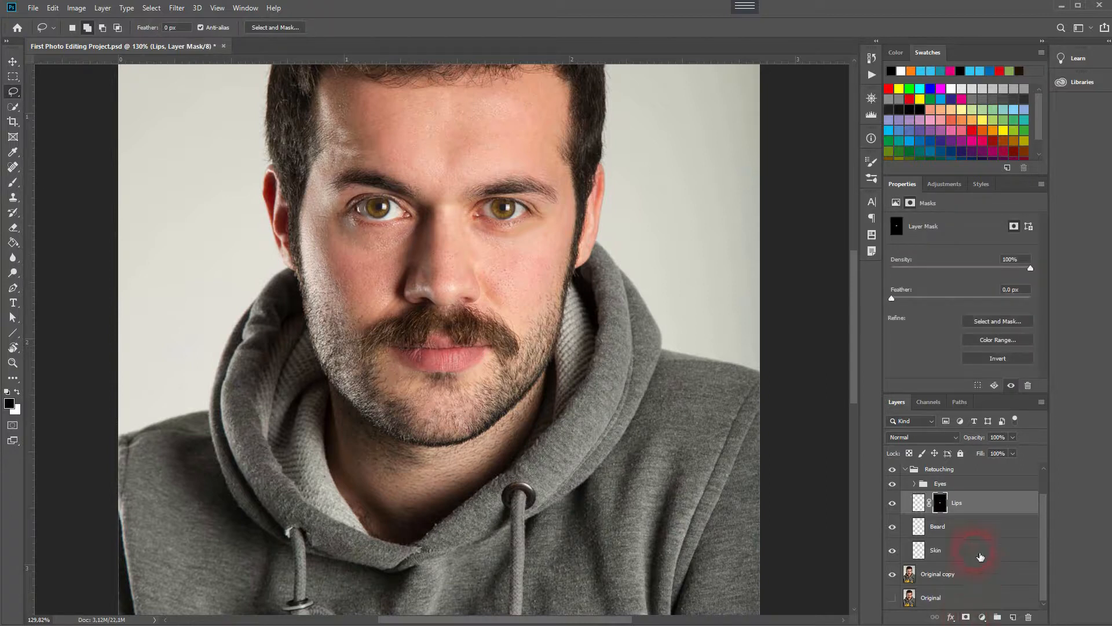
pyautogui.click(429, 336)
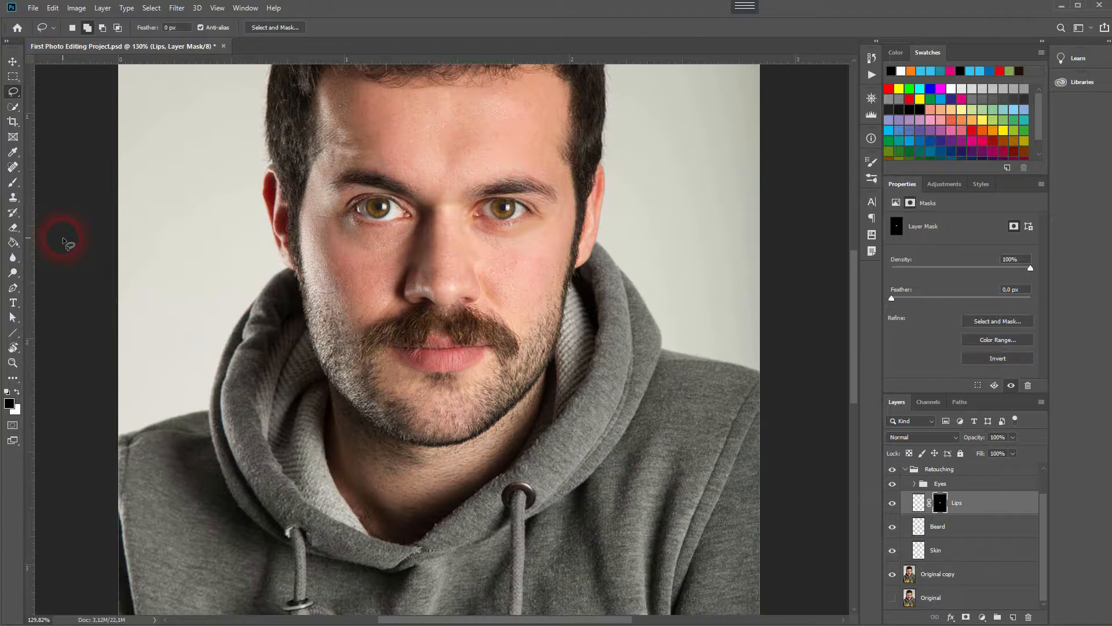
pyautogui.click(12, 62)
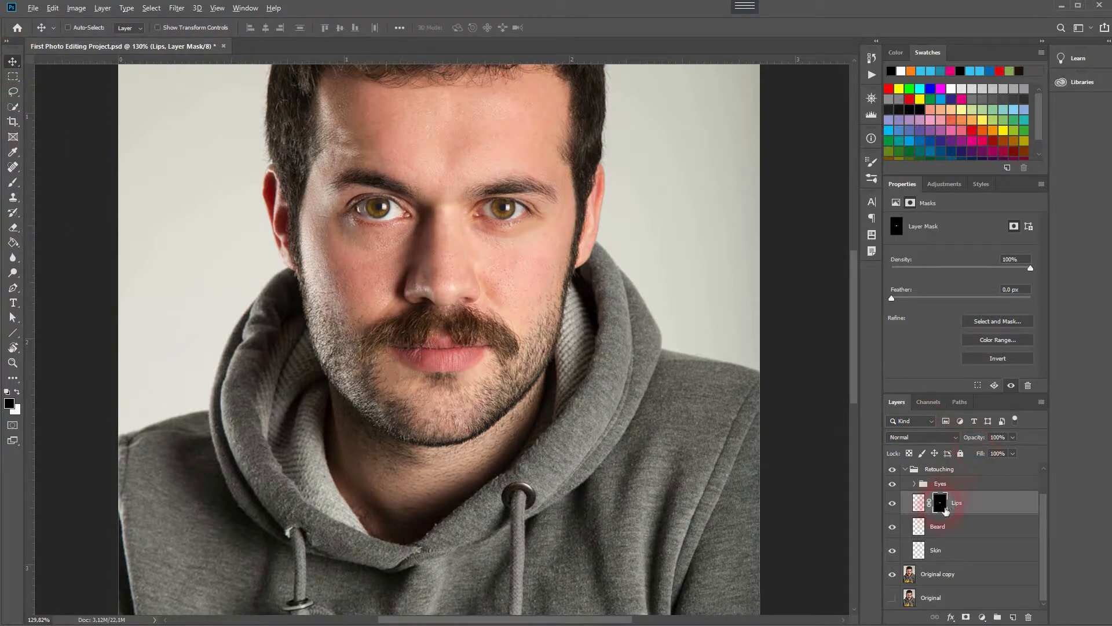
pyautogui.keyDown('alt'); pyautogui.click(943, 507); pyautogui.keyUp('alt')
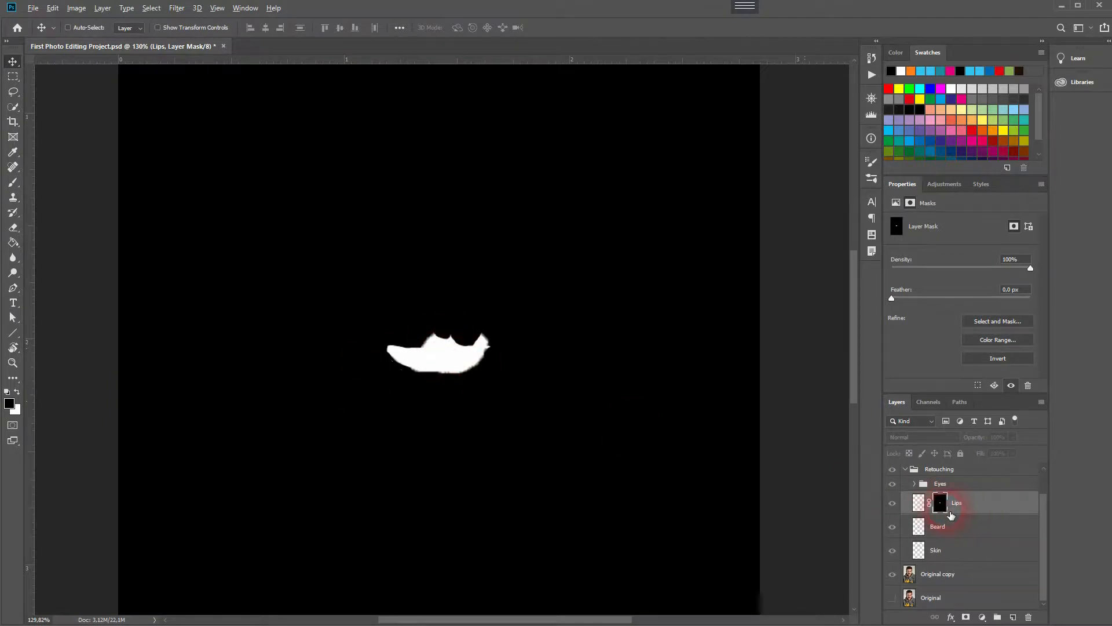
pyautogui.moveTo(890, 296); pyautogui.dragTo(912, 301)
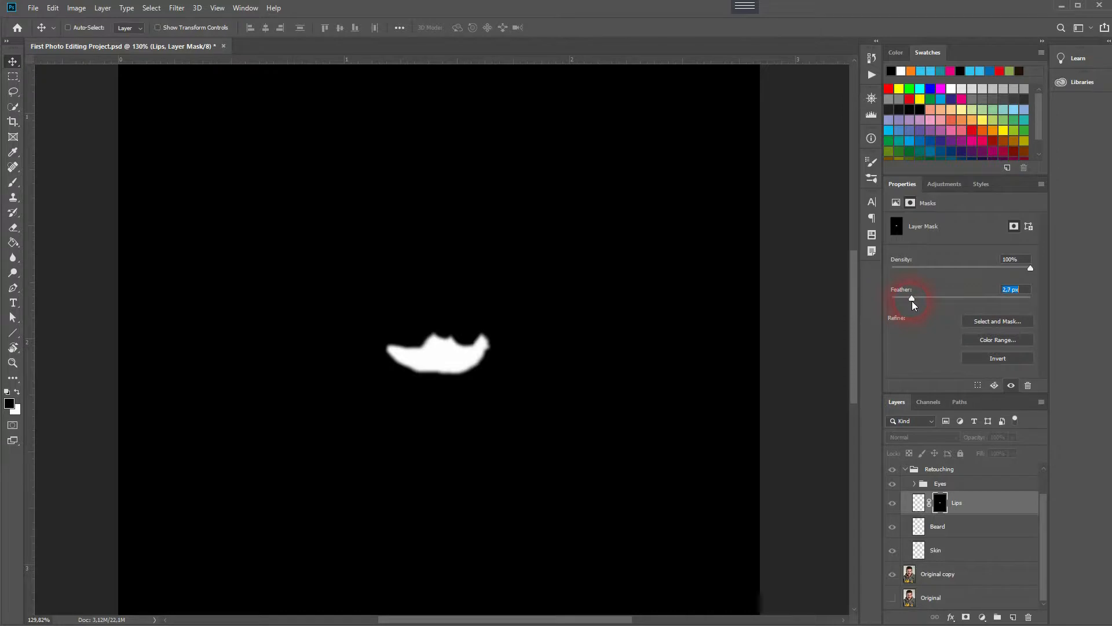
pyautogui.keyDown('alt'); pyautogui.click(939, 502); pyautogui.keyUp('alt')
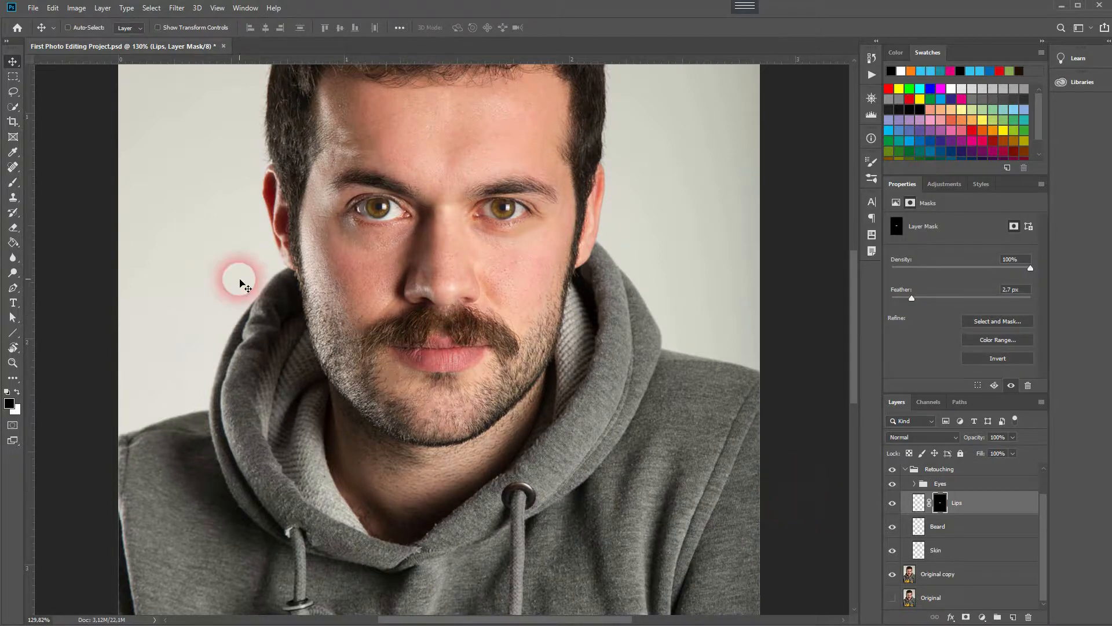
# Pick the Brush tool with a soft 0% hardness tip and 24% opacity.
pyautogui.click(11, 188)
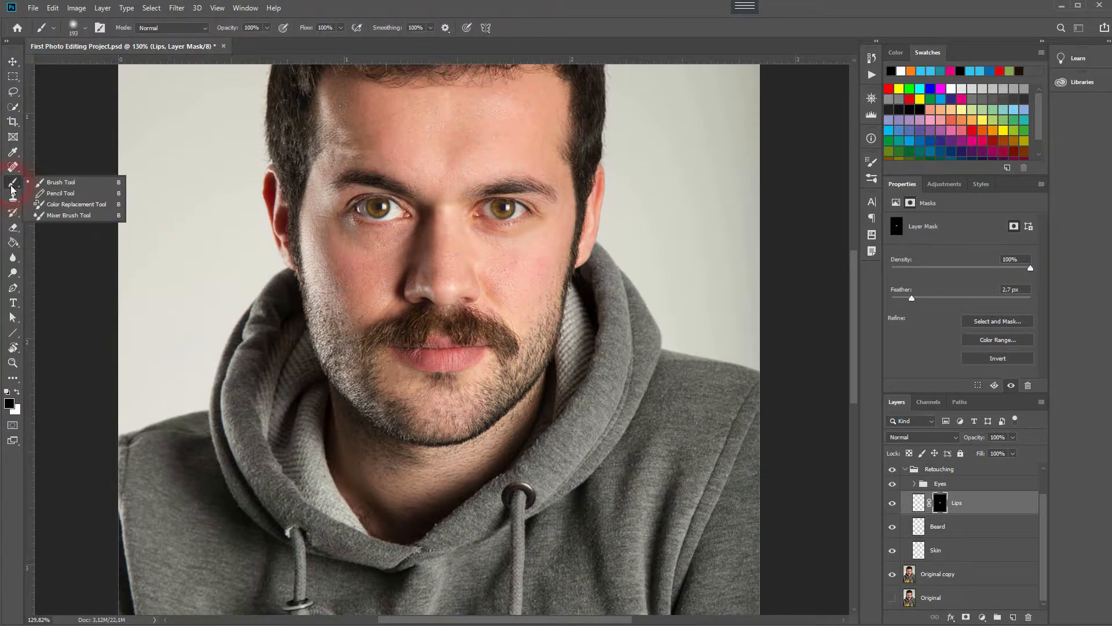
pyautogui.click(61, 182)
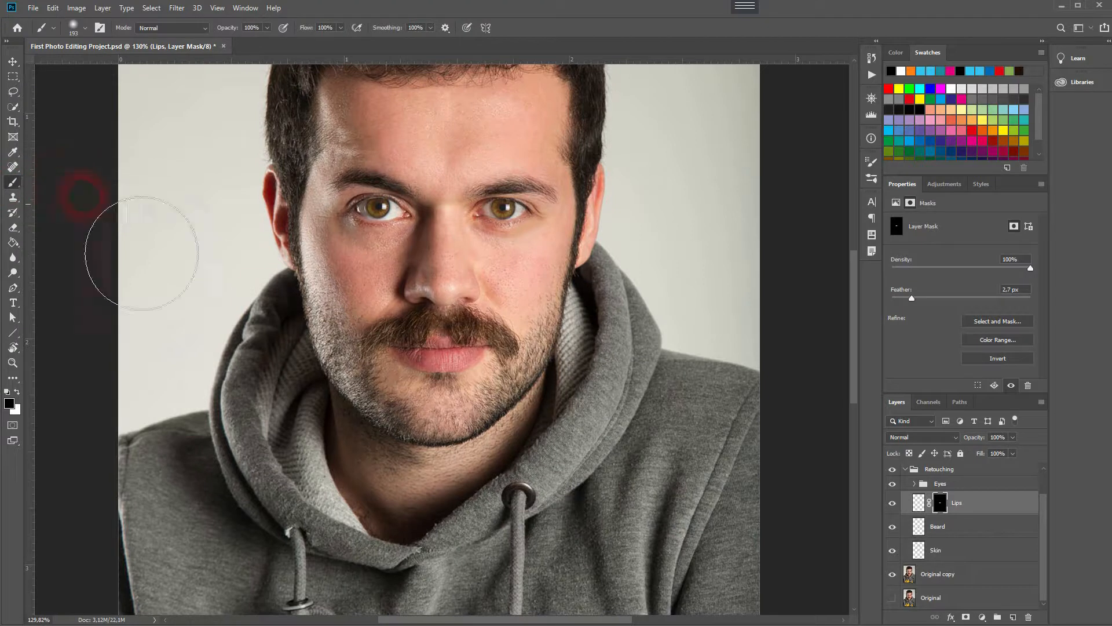
pyautogui.click(74, 28)
pyautogui.moveTo(89, 61); pyautogui.dragTo(84, 61)
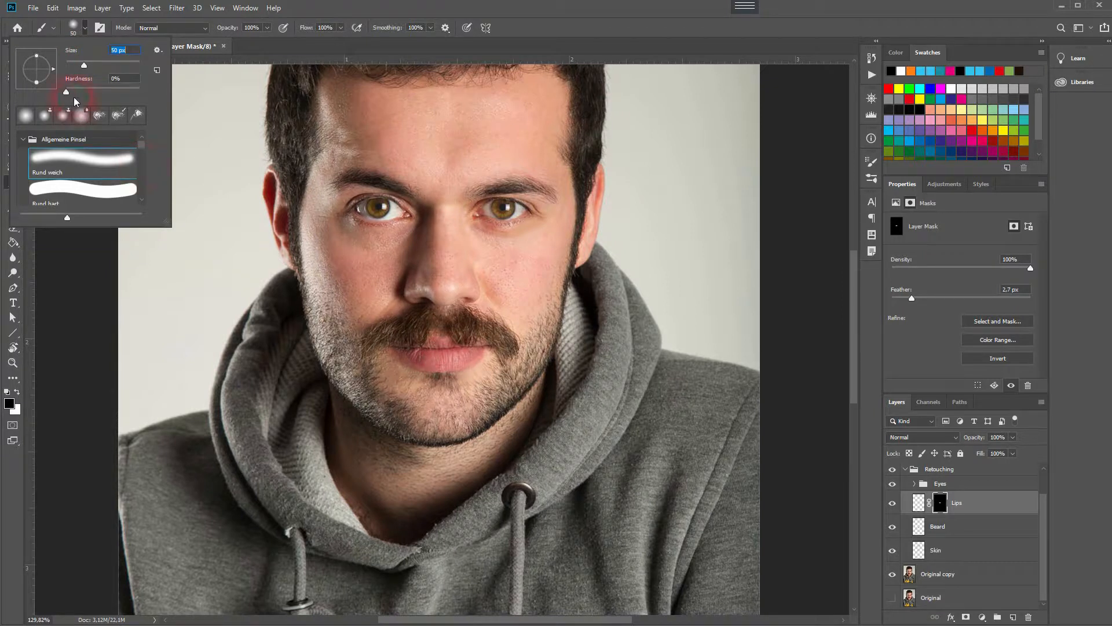
pyautogui.moveTo(81, 64); pyautogui.dragTo(74, 64)
pyautogui.click(668, 39)
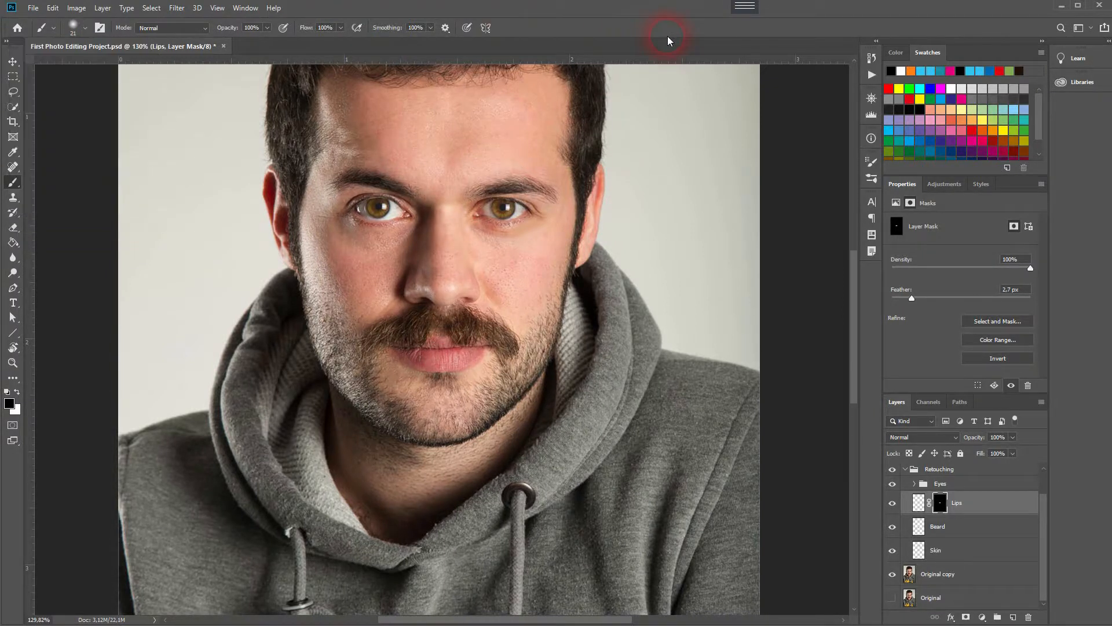
pyautogui.moveTo(215, 24)
pyautogui.mouseDown()
pyautogui.moveTo(232, 32)
pyautogui.moveTo(198, 33)
pyautogui.mouseUp()
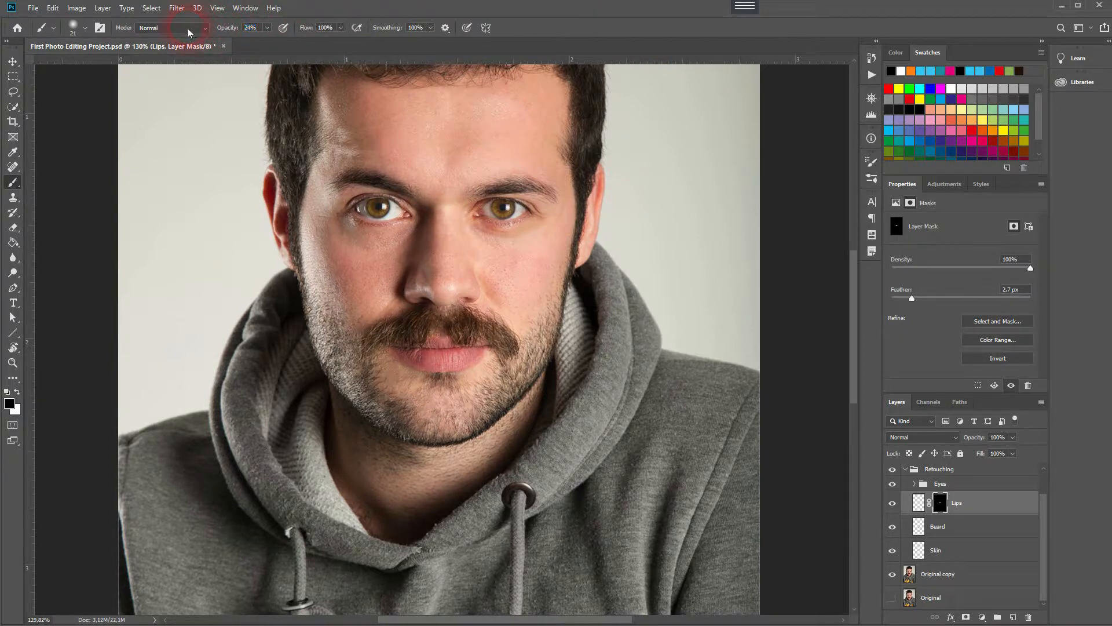
# Paint over the lips with the soft brush on the mask and on the Lips layer.
pyautogui.scroll(3, 431, 360)
pyautogui.moveTo(457, 348)
pyautogui.mouseDown()
pyautogui.moveTo(421, 356)
pyautogui.moveTo(497, 363)
pyautogui.moveTo(457, 368)
pyautogui.moveTo(485, 370)
pyautogui.mouseUp()
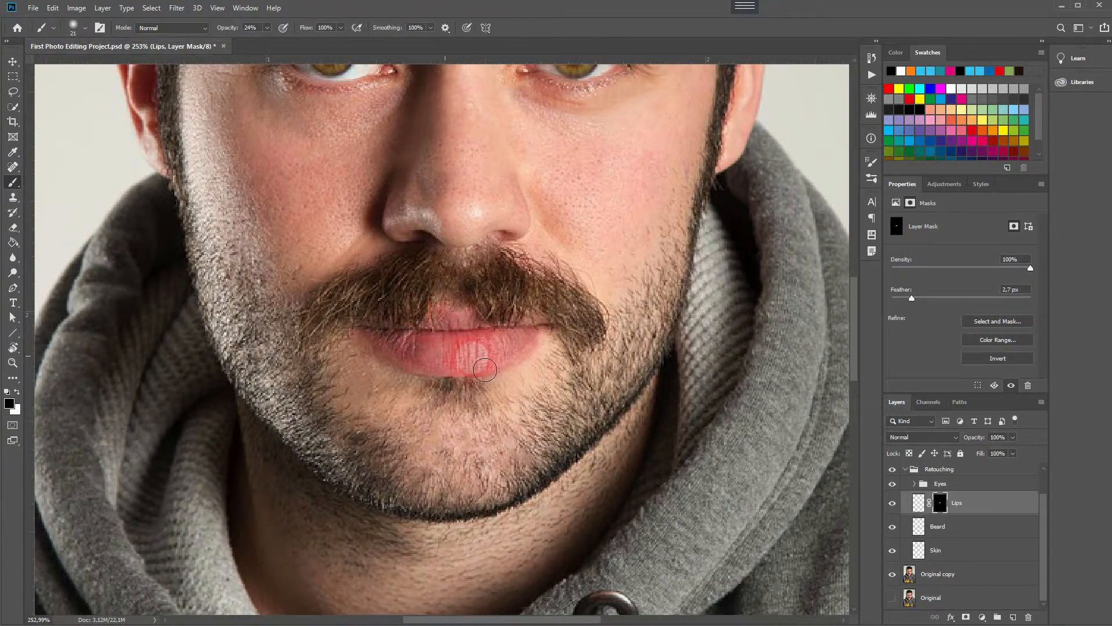
pyautogui.click(918, 502)
pyautogui.press('x')
pyautogui.moveTo(413, 341)
pyautogui.mouseDown()
pyautogui.moveTo(480, 372)
pyautogui.moveTo(552, 346)
pyautogui.moveTo(518, 361)
pyautogui.moveTo(526, 340)
pyautogui.moveTo(389, 346)
pyautogui.moveTo(559, 410)
pyautogui.moveTo(569, 368)
pyautogui.moveTo(524, 360)
pyautogui.mouseUp()
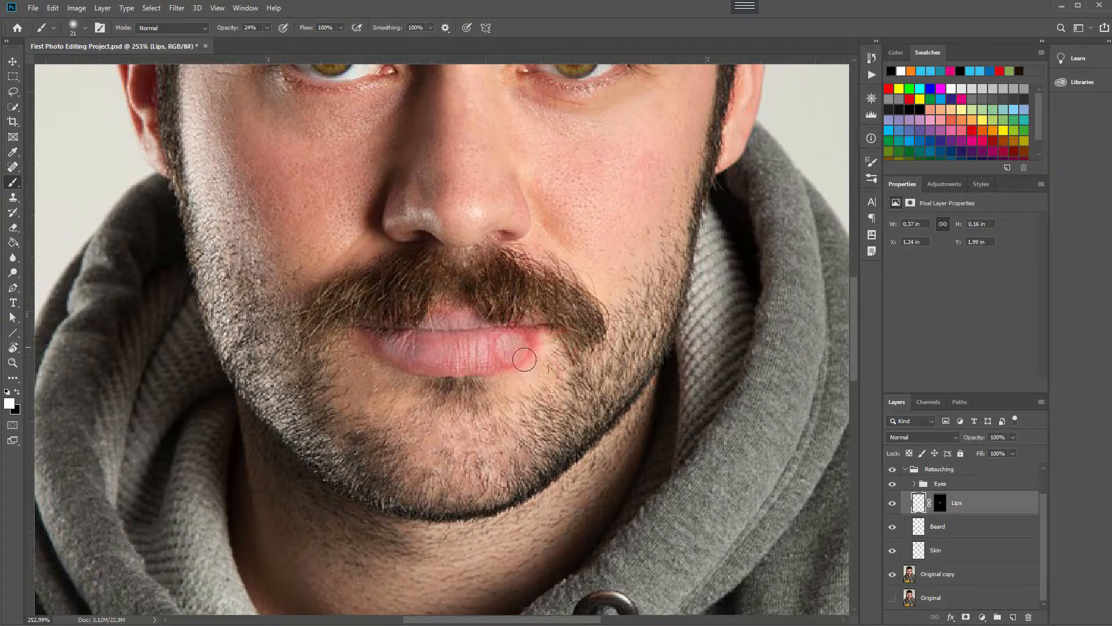
pyautogui.moveTo(983, 439)
pyautogui.mouseDown()
pyautogui.moveTo(955, 441)
pyautogui.moveTo(1088, 459)
pyautogui.mouseUp()
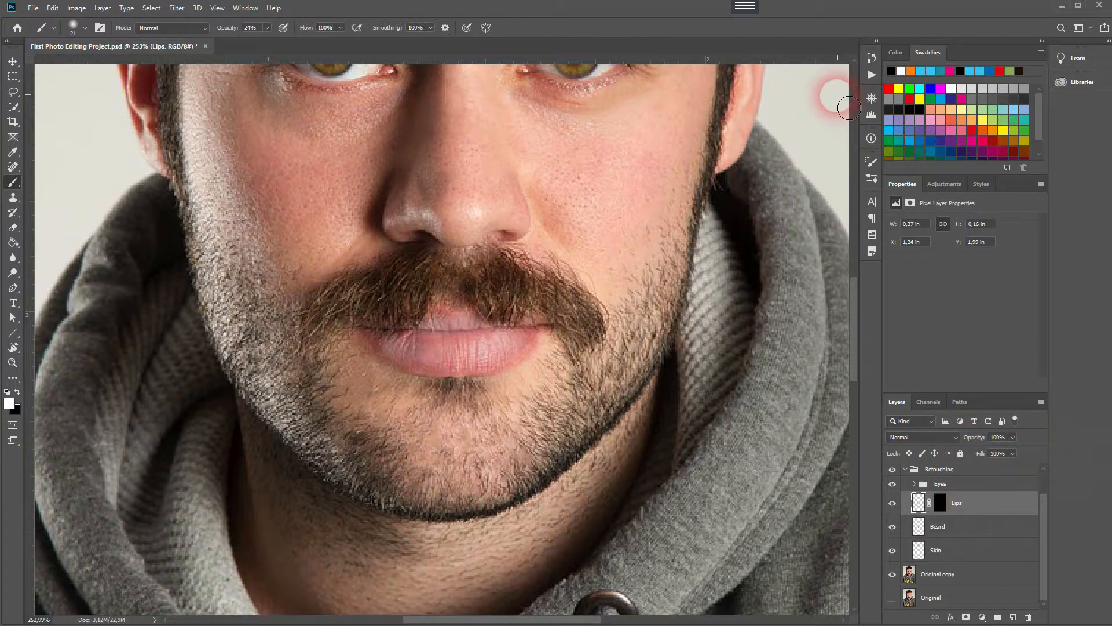
# Revert the history to the Layer Mask Feather Change state.
pyautogui.click(871, 57)
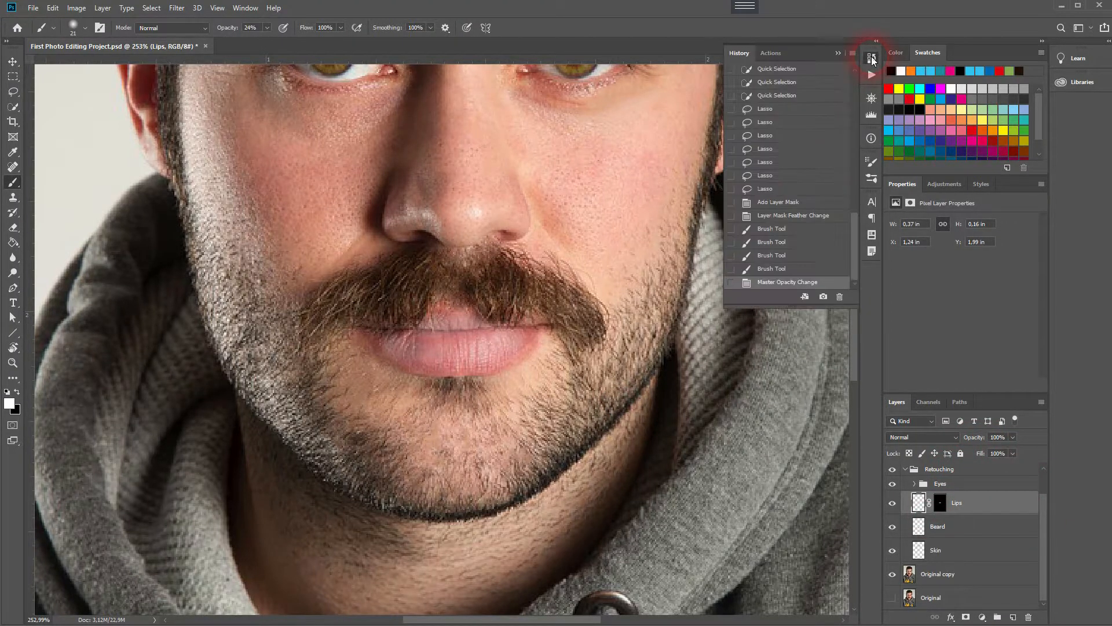
pyautogui.click(773, 218)
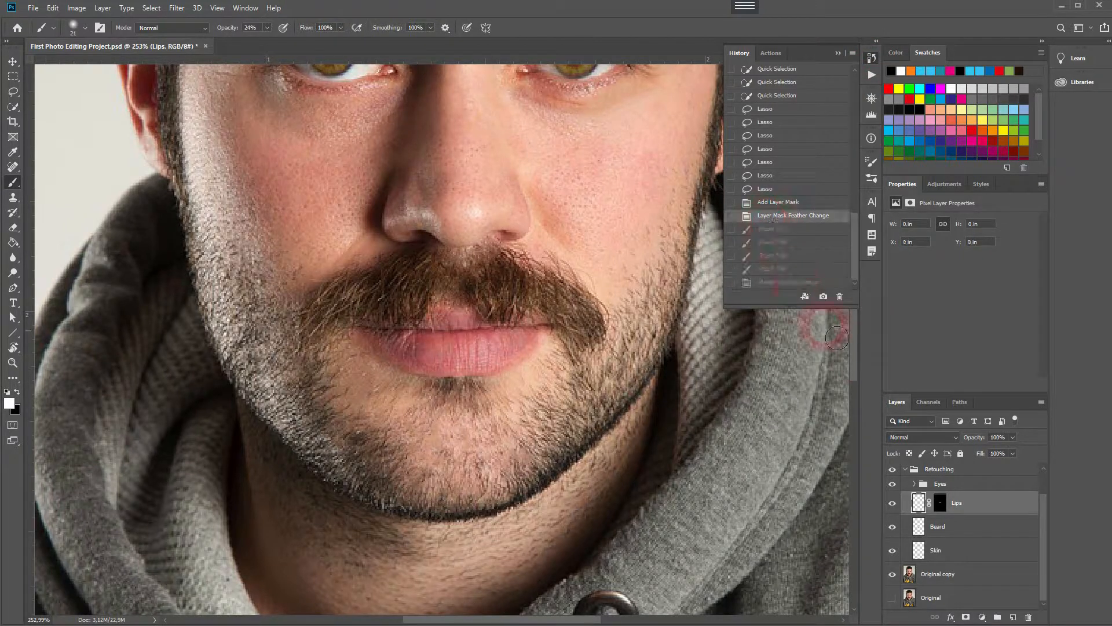
pyautogui.click(838, 53)
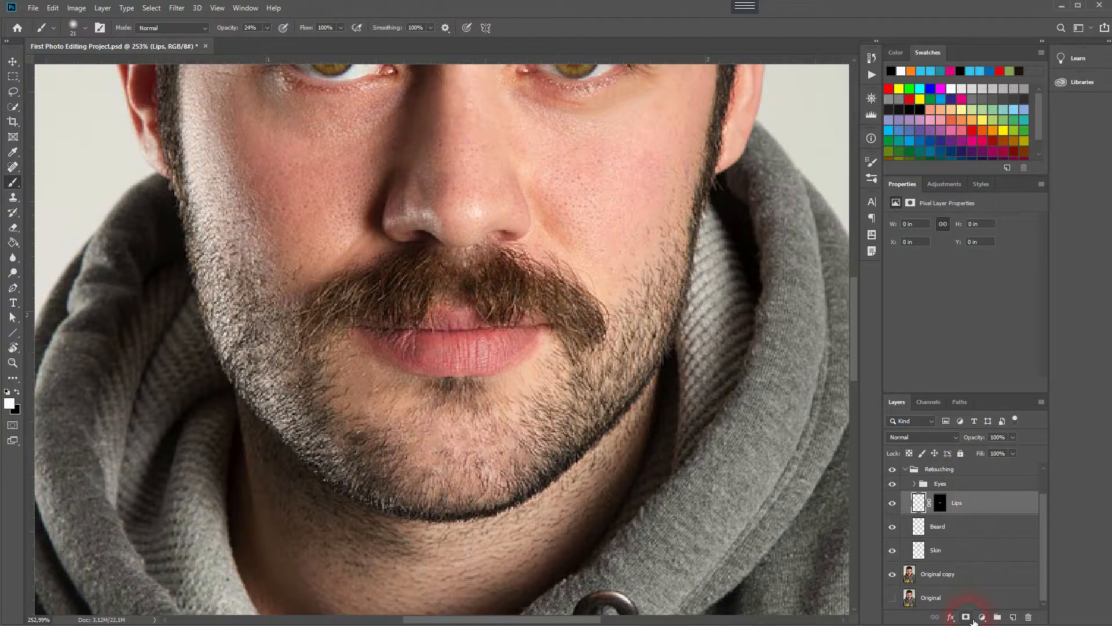
# Add a Hue/Saturation adjustment layer above the Lips layer.
pyautogui.click(971, 618)
pyautogui.hotkey('ctrl', 'z')
pyautogui.click(983, 617)
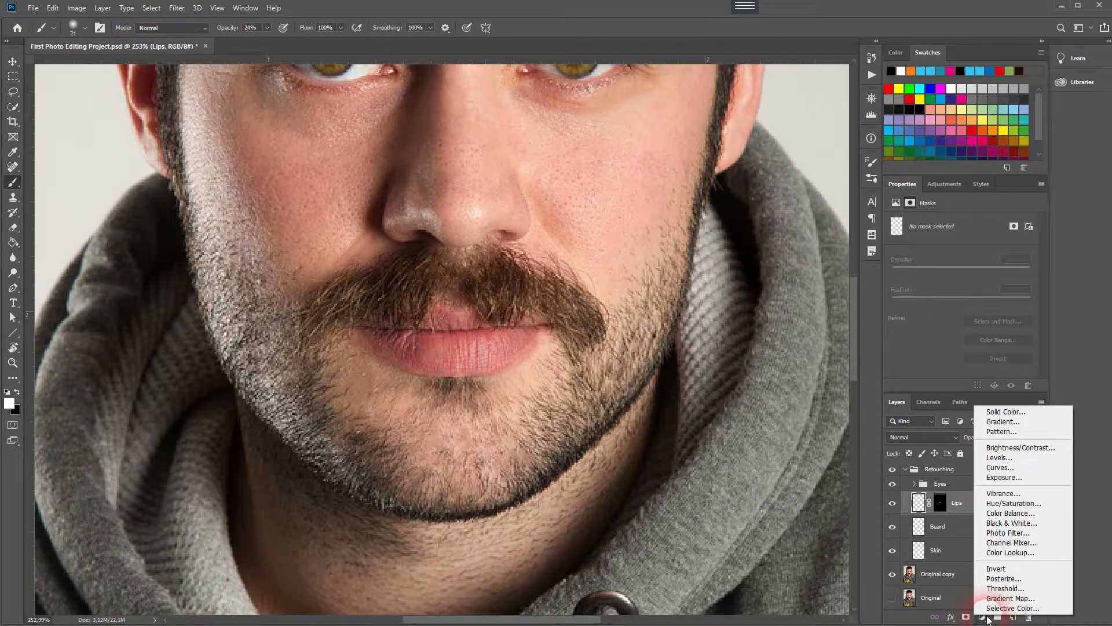
pyautogui.click(1017, 503)
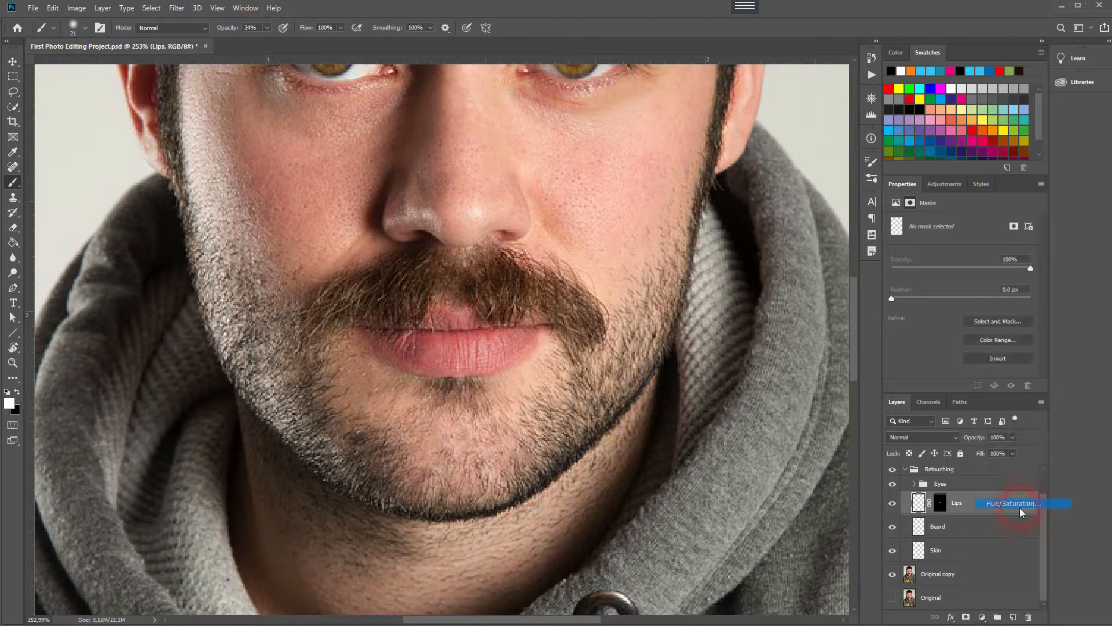
# Copy the Lips mask onto the Hue/Saturation layer, replacing its mask, and hide the Lips layer.
pyautogui.moveTo(944, 522)
pyautogui.mouseDown()
pyautogui.moveTo(946, 481)
pyautogui.moveTo(946, 503)
pyautogui.mouseUp()
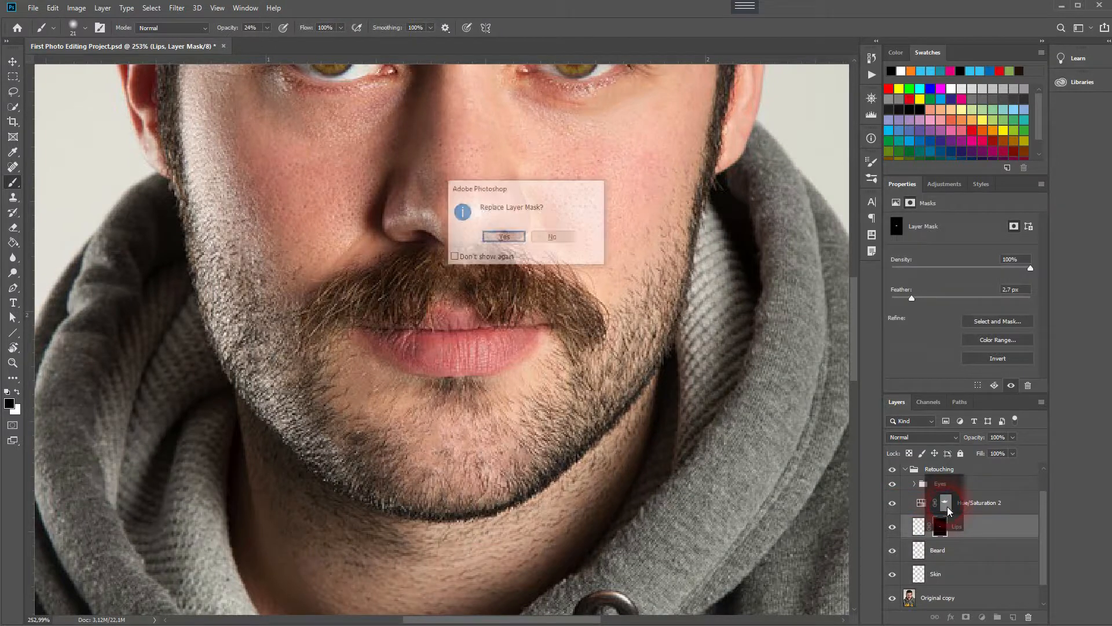
pyautogui.click(512, 239)
pyautogui.click(982, 504)
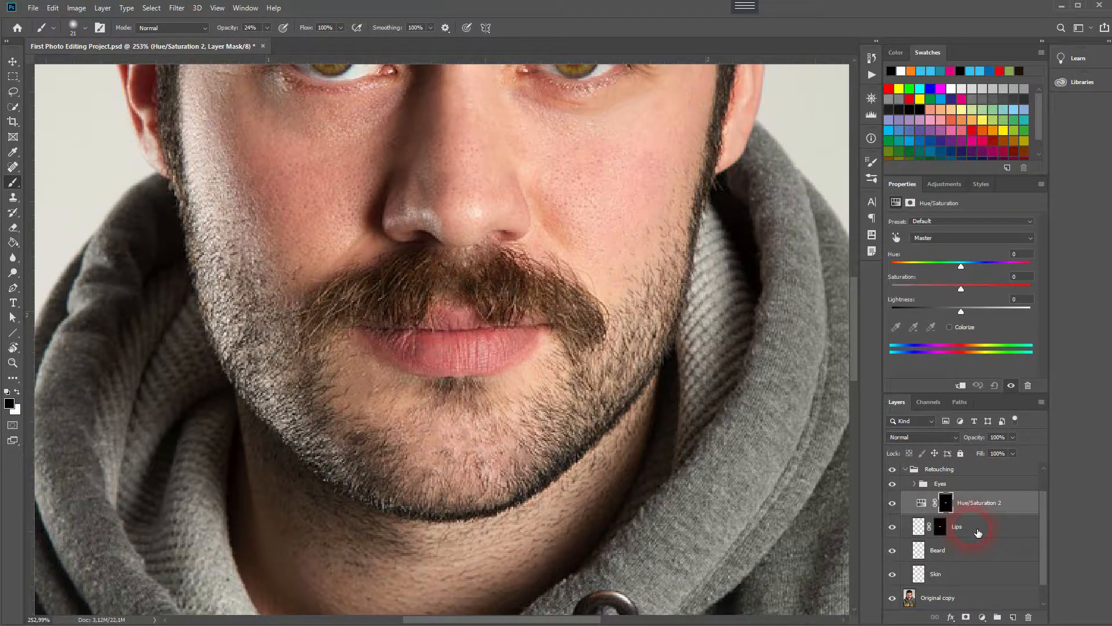
pyautogui.click(892, 527)
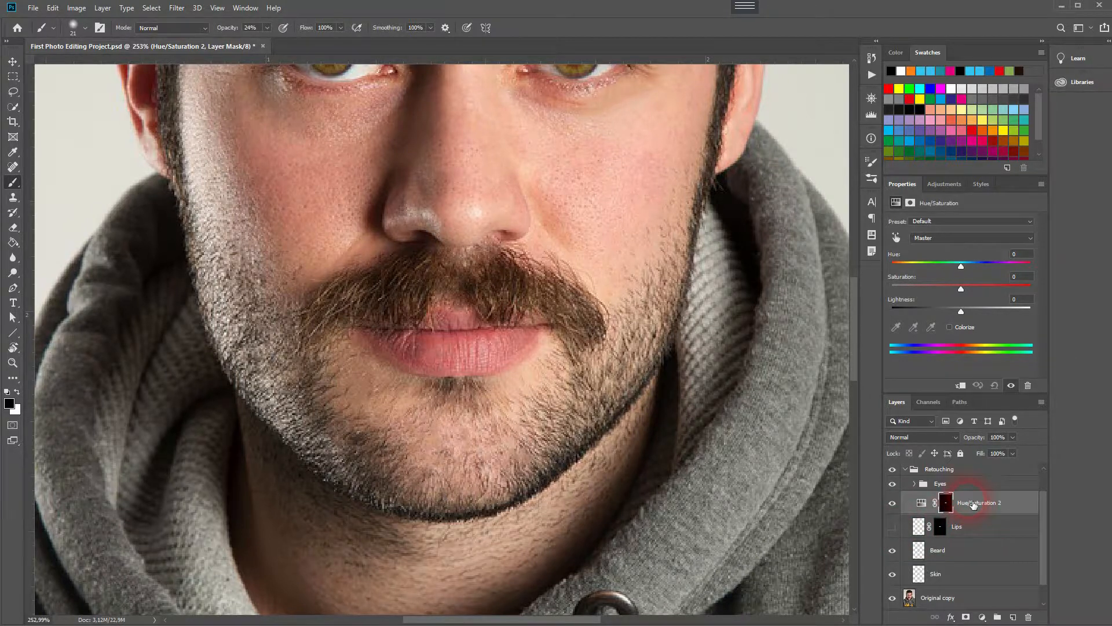
# Set the Hue/Saturation hue to 0 and turn on Colorize.
pyautogui.moveTo(962, 314)
pyautogui.mouseDown()
pyautogui.moveTo(973, 311)
pyautogui.moveTo(959, 311)
pyautogui.mouseUp()
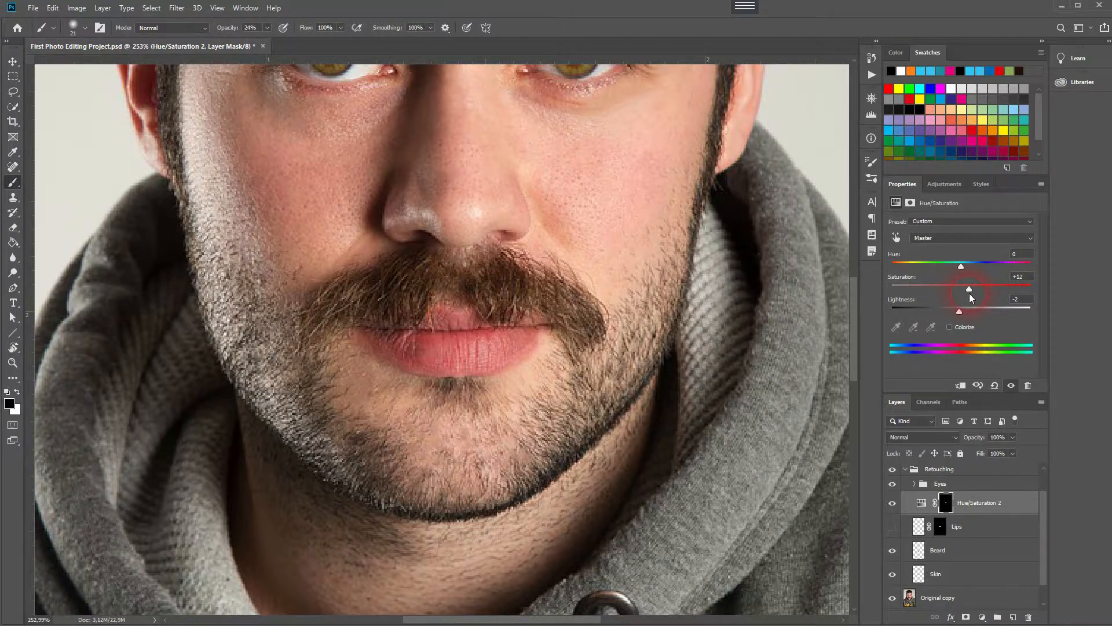
pyautogui.moveTo(969, 295)
pyautogui.mouseDown()
pyautogui.moveTo(1030, 296)
pyautogui.moveTo(967, 299)
pyautogui.mouseUp()
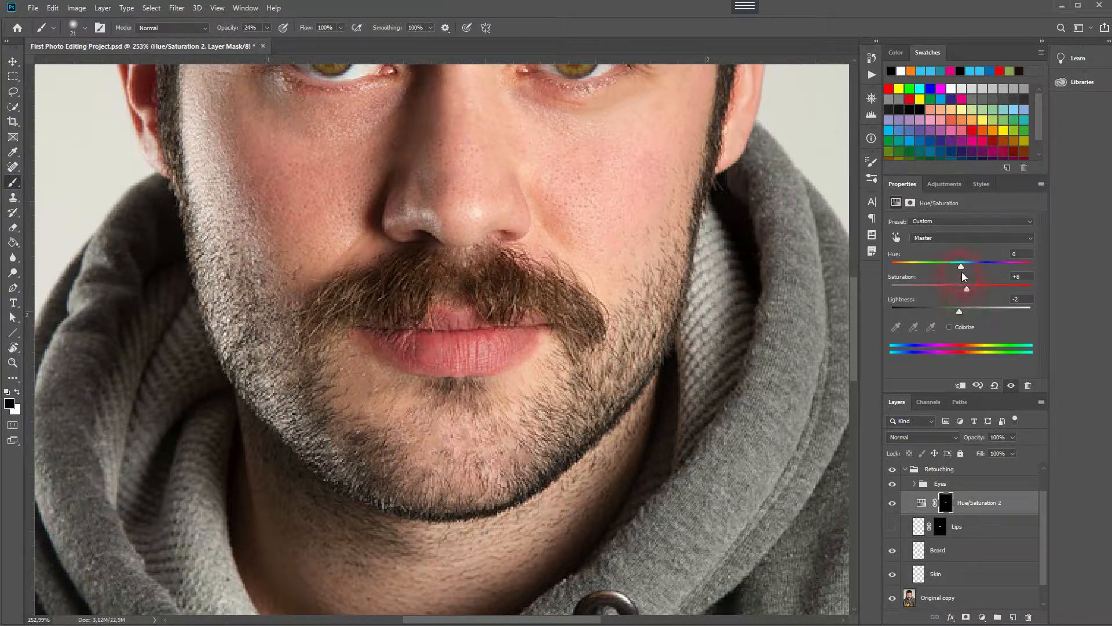
pyautogui.moveTo(961, 266)
pyautogui.mouseDown()
pyautogui.moveTo(949, 265)
pyautogui.moveTo(984, 268)
pyautogui.moveTo(960, 269)
pyautogui.mouseUp()
pyautogui.click(1021, 255)
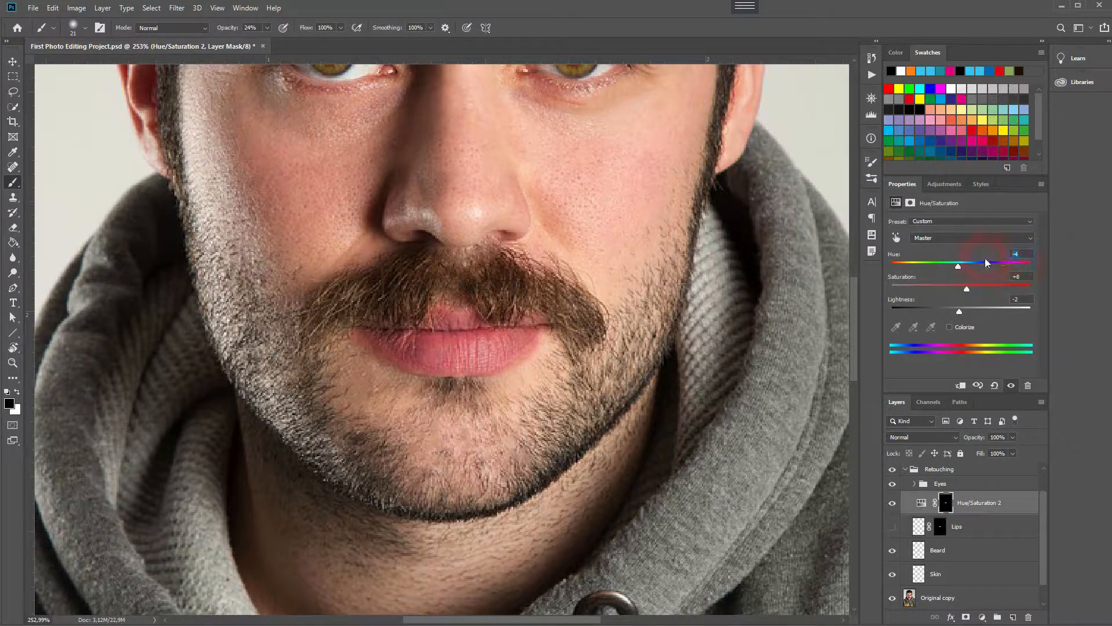
pyautogui.write('0')
pyautogui.click(949, 328)
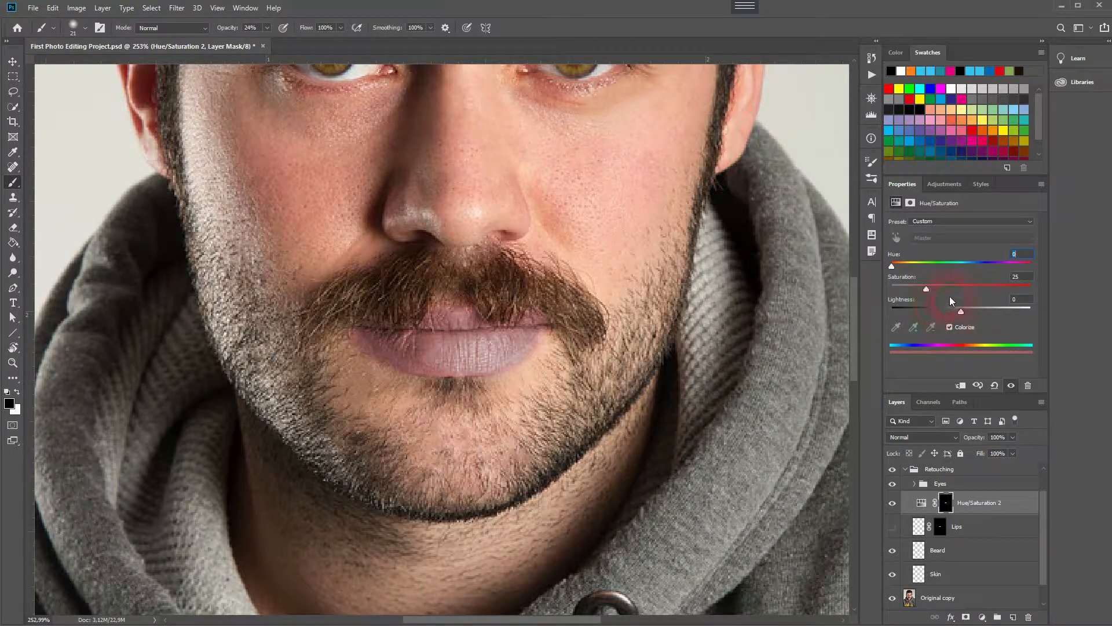
# Turn off Colorize on the Hue/Saturation adjustment and raise its Saturation slightly.
pyautogui.click(948, 326)
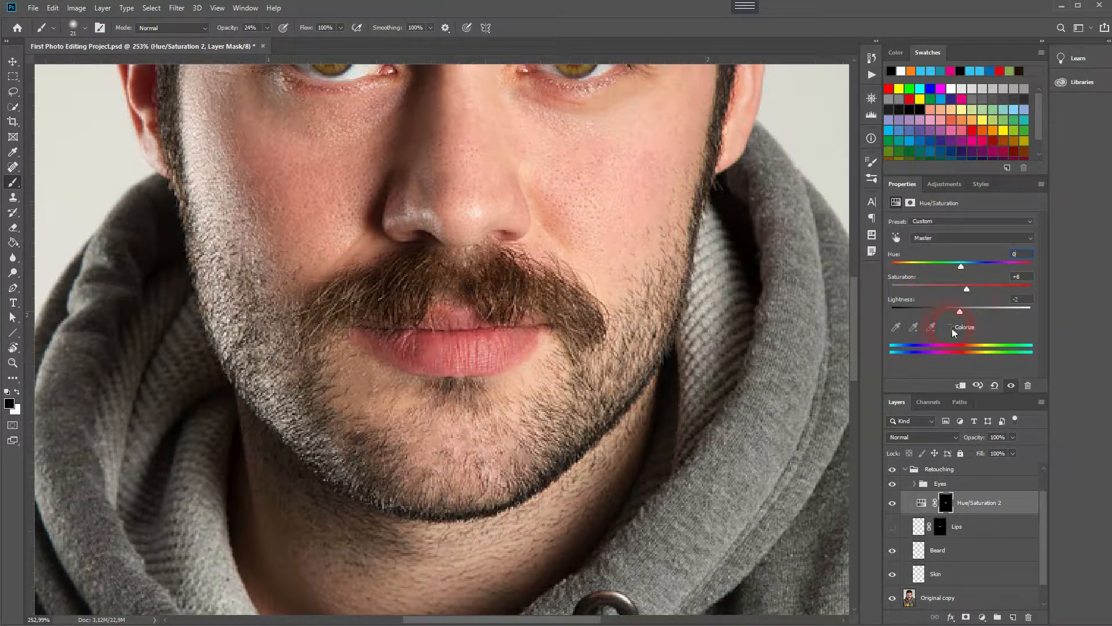
pyautogui.press('Up')
pyautogui.press('Up')
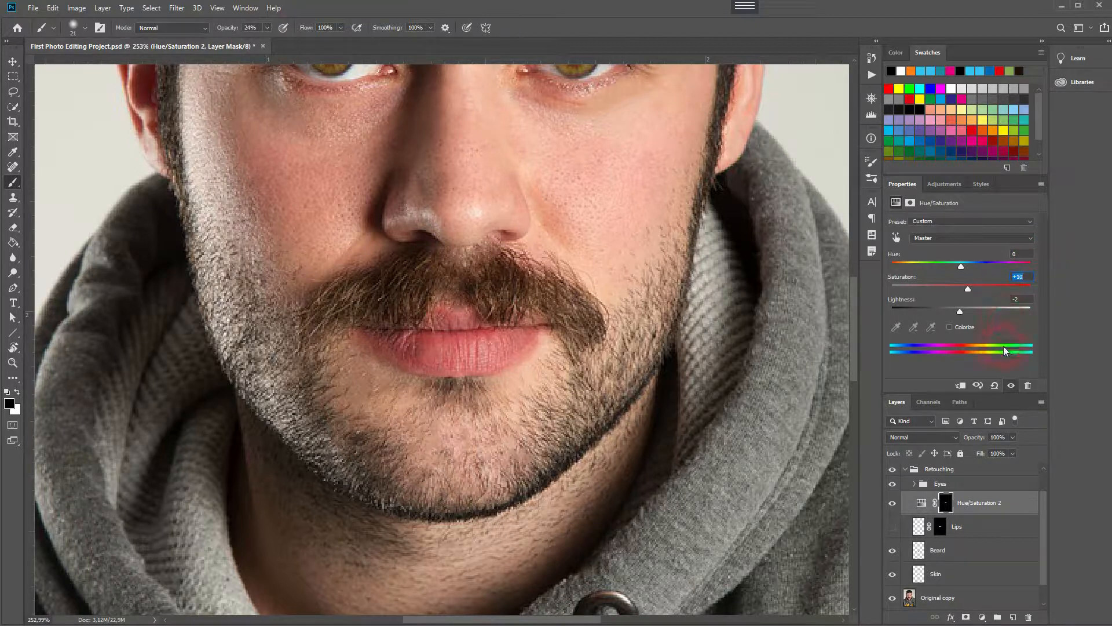
# Toggle the Hue/Saturation layer's visibility on and off to compare the lips before and after.
pyautogui.click(892, 503)
pyautogui.click(893, 504)
pyautogui.click(893, 504)
pyautogui.click(892, 504)
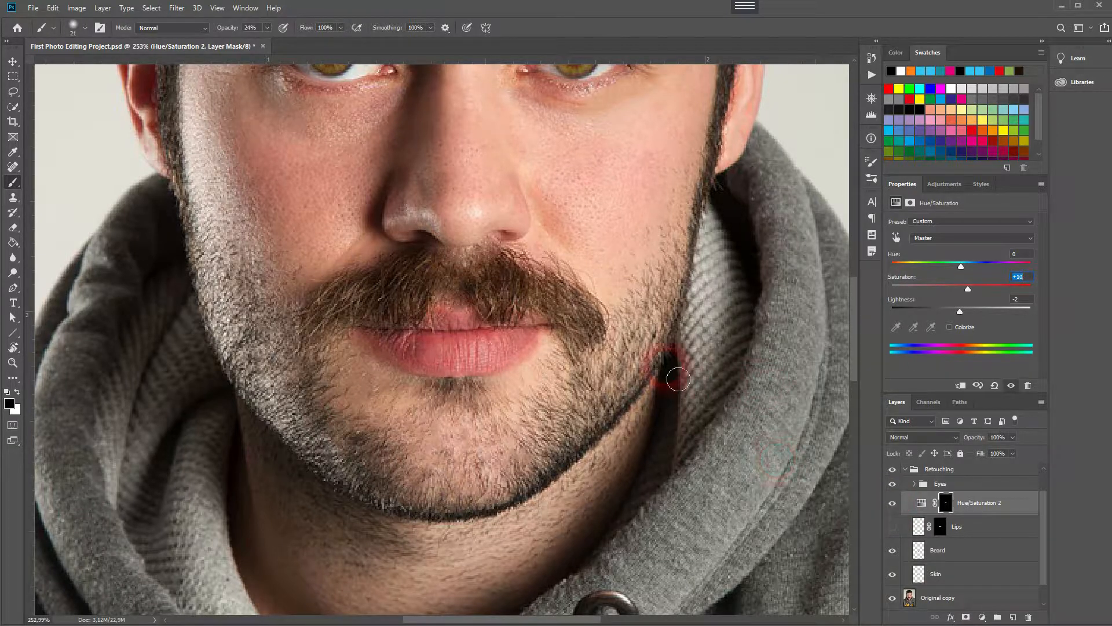
# Delete the hidden Lips pixel layer from the Retouching group.
pyautogui.click(988, 528)
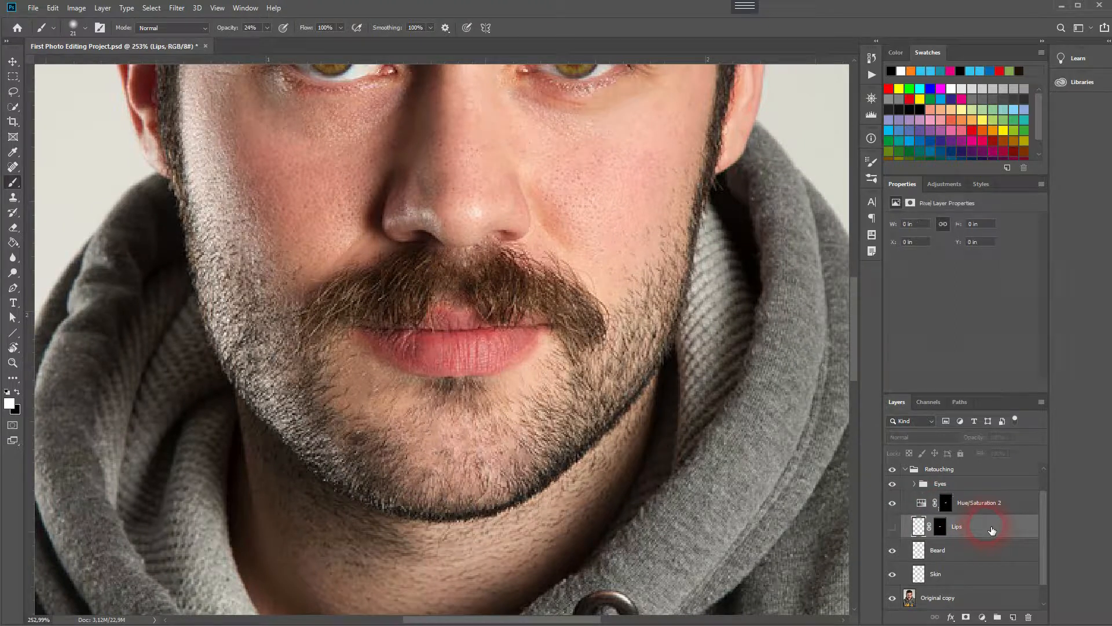
pyautogui.press('Delete')
# Rename the Hue/Saturation 2 adjustment layer to Lips.
pyautogui.scroll(-5, 457, 351)
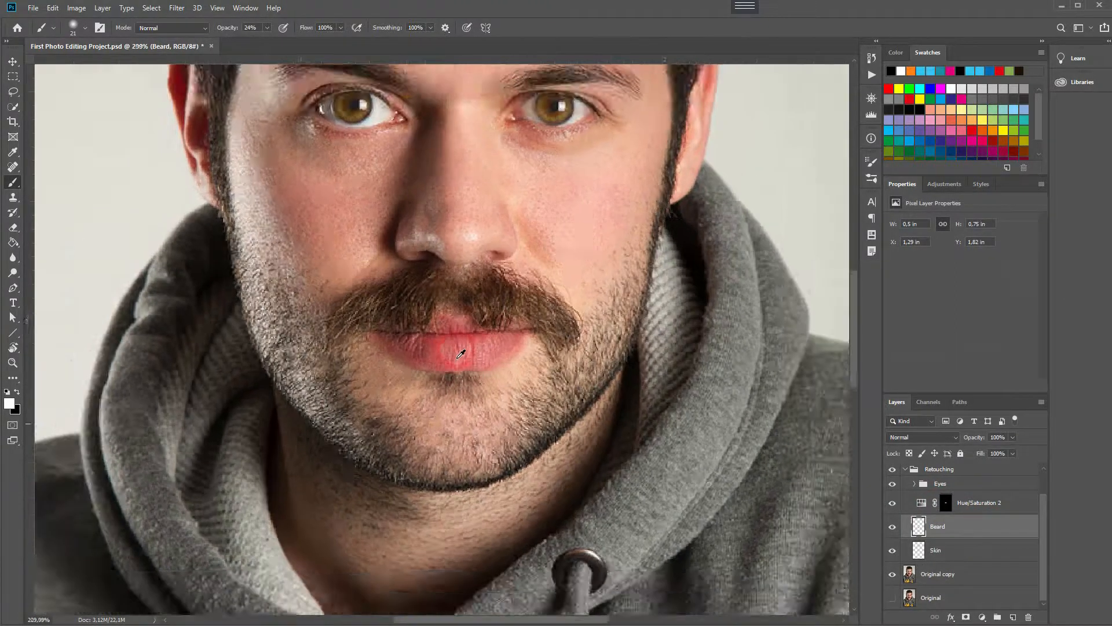
pyautogui.click(994, 503)
pyautogui.doubleClick(992, 509)
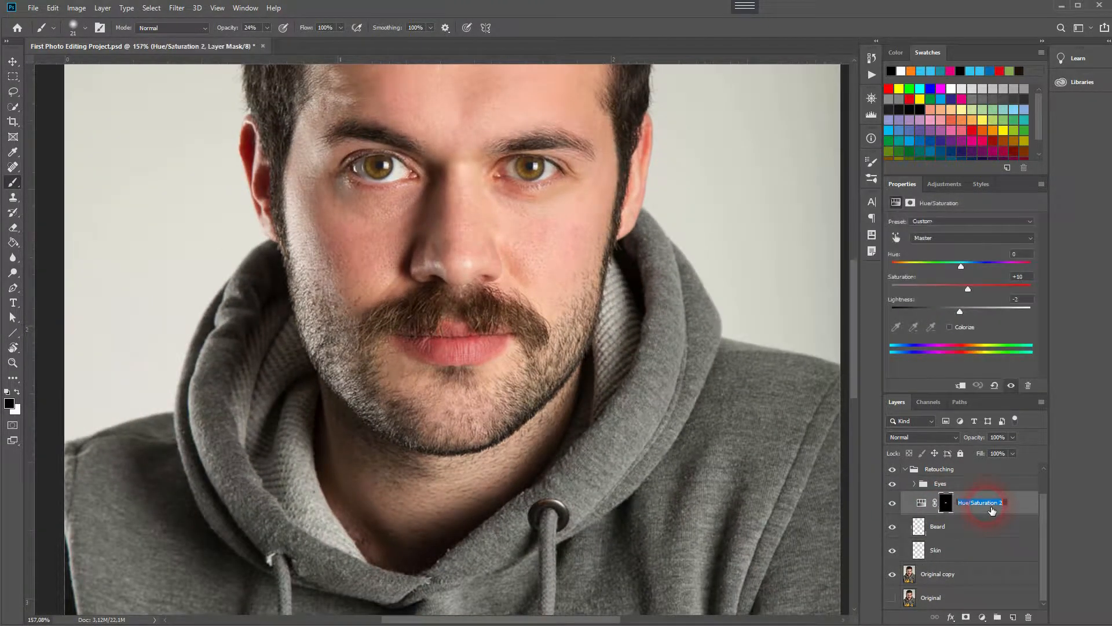
pyautogui.write('Lips')
pyautogui.click(1031, 528)
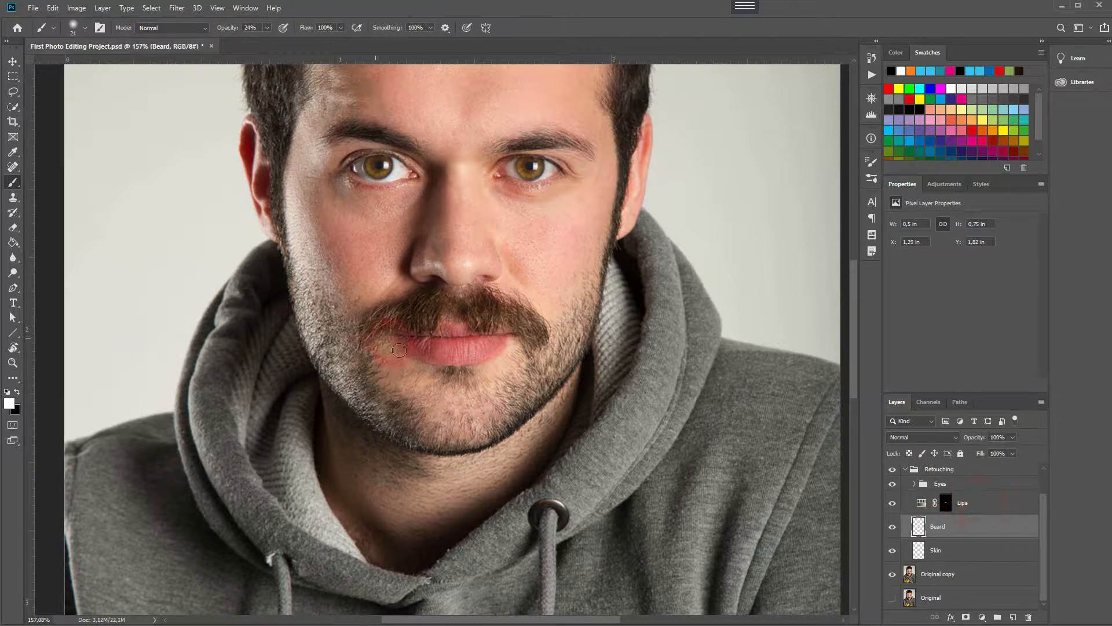
pyautogui.scroll(-3, 399, 350)
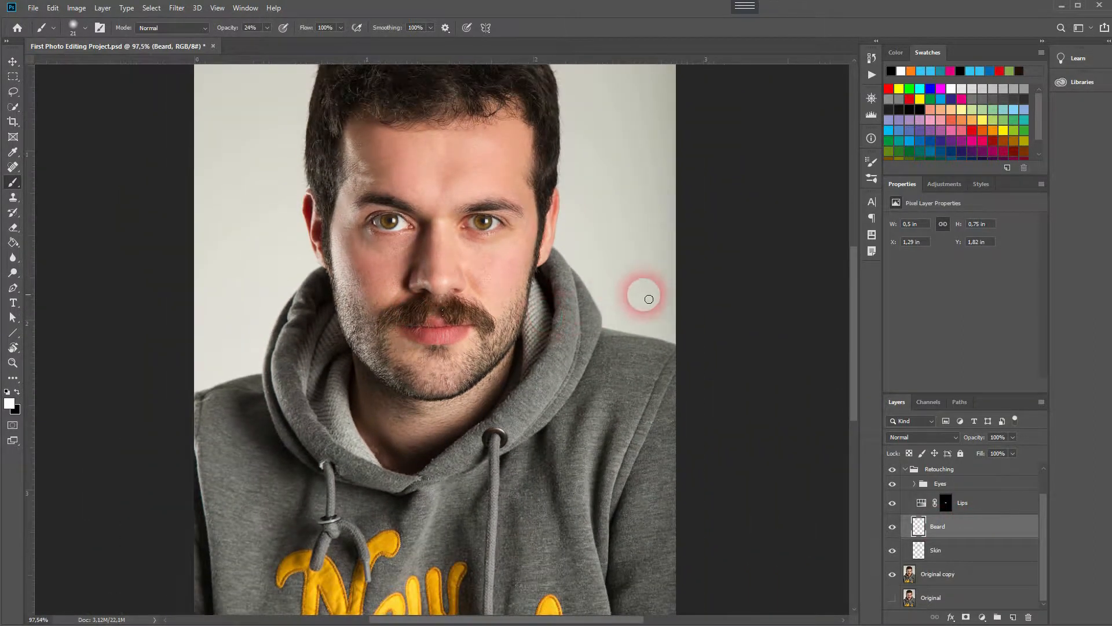